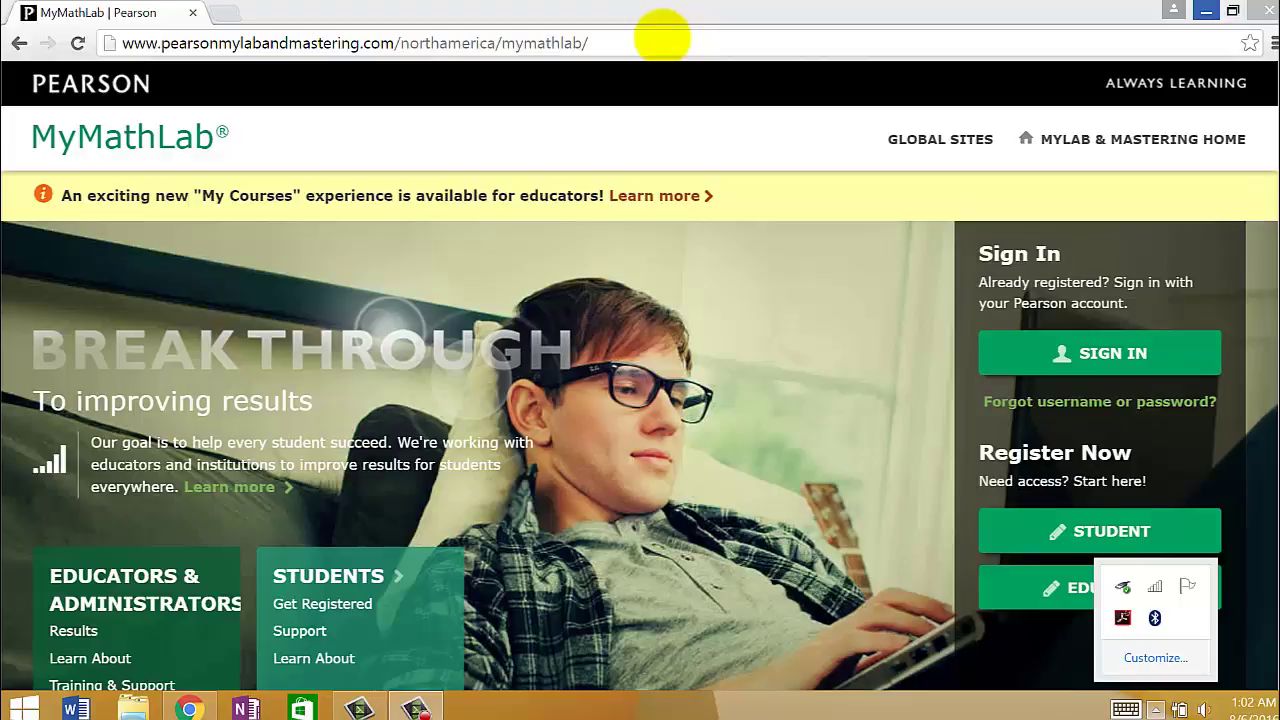
# - Go to mymathlab.com and open the Pearson sign-in page
pyautogui.click(660, 40)
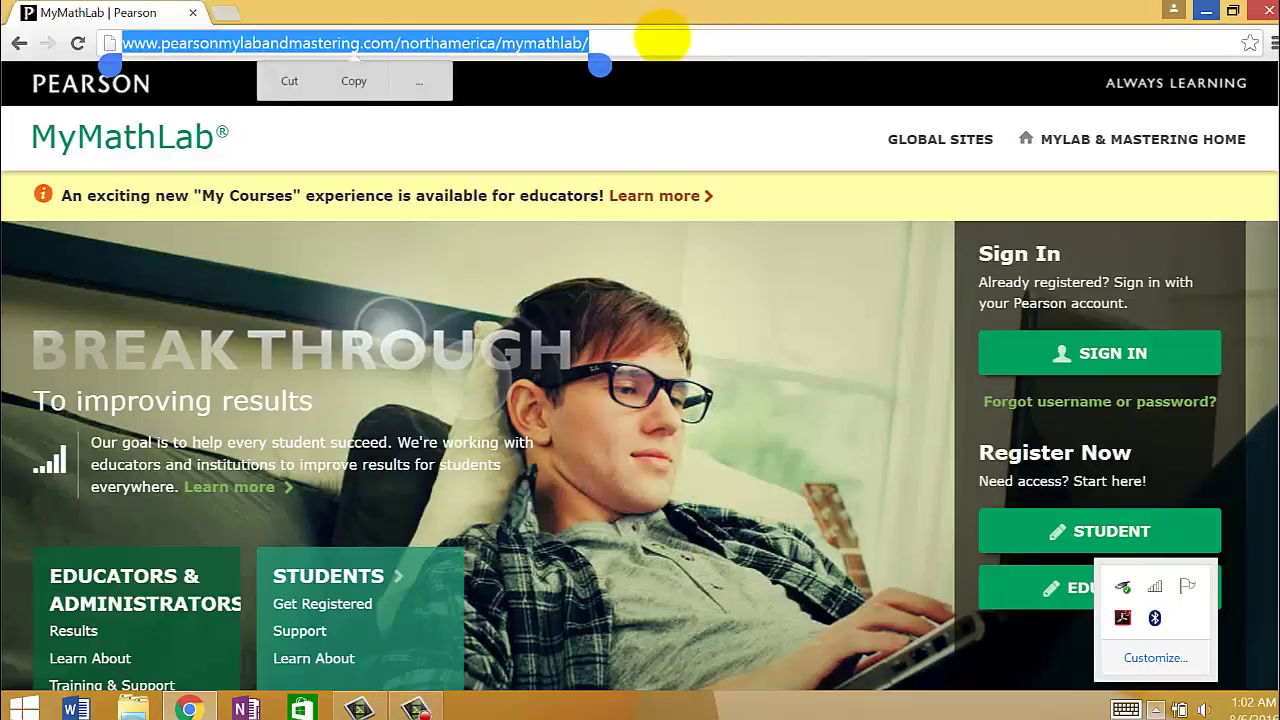
pyautogui.write('mym')
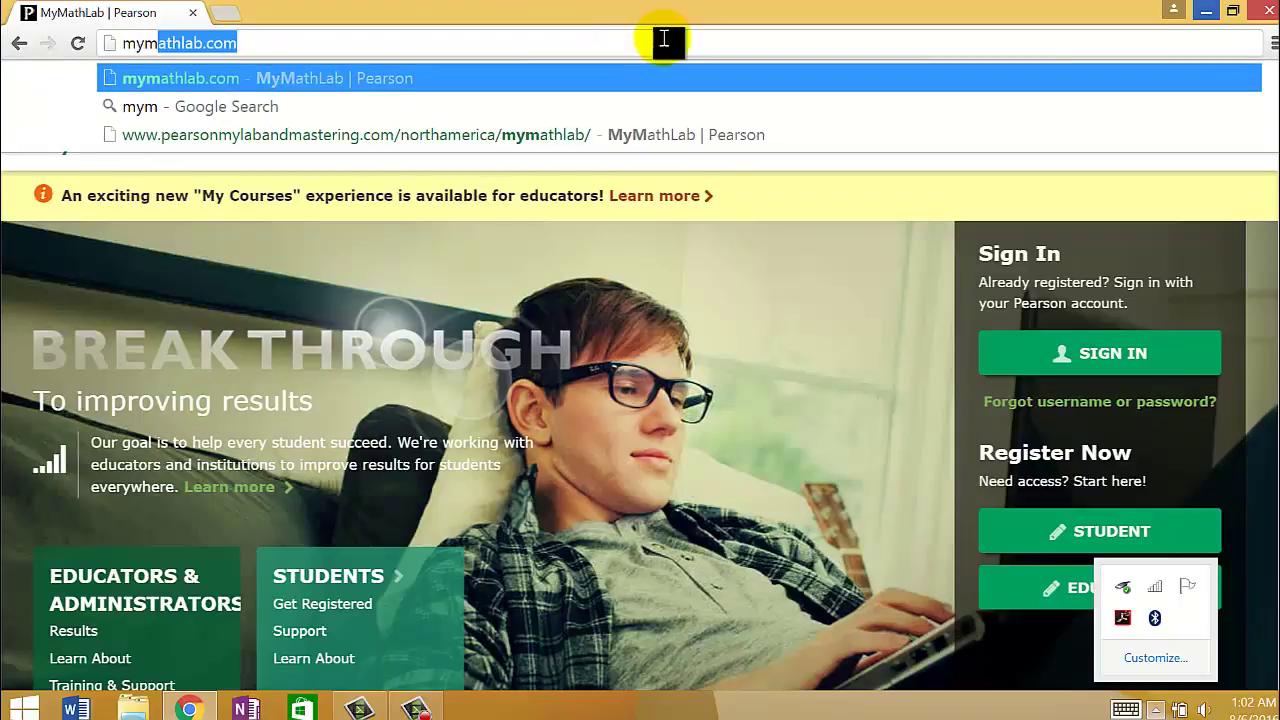
pyautogui.write('athlab.com')
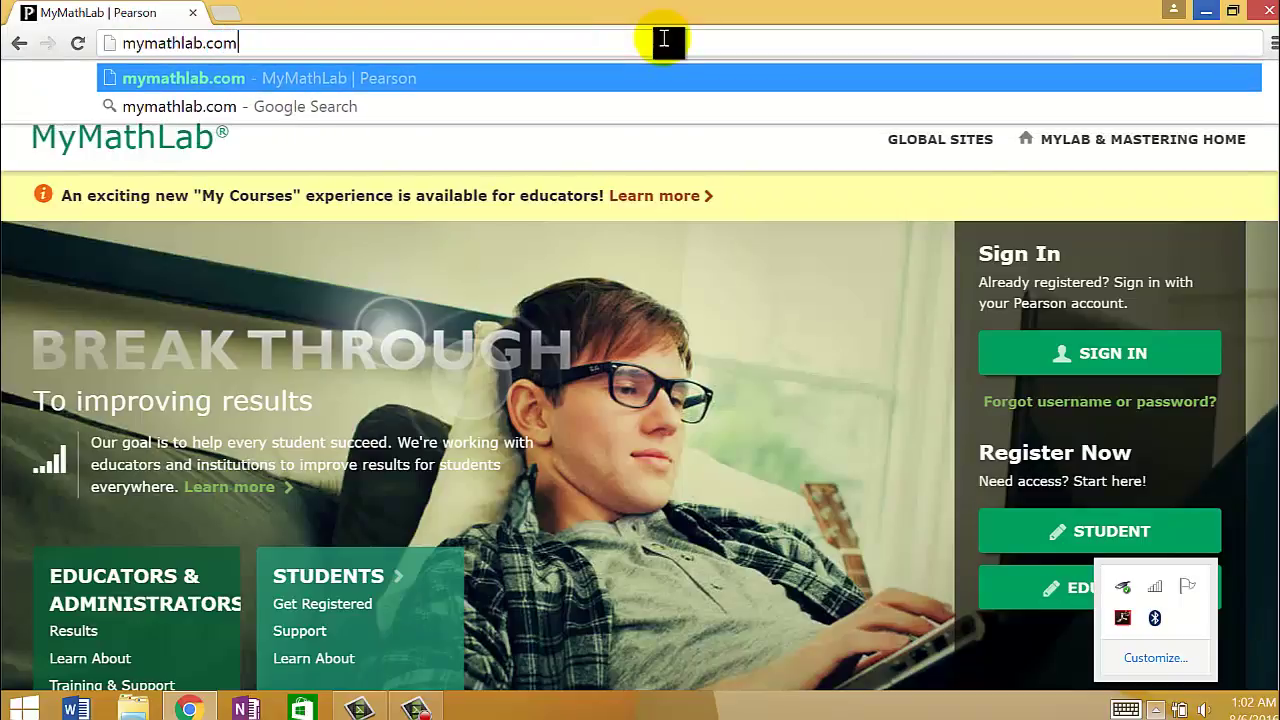
pyautogui.press('Return')
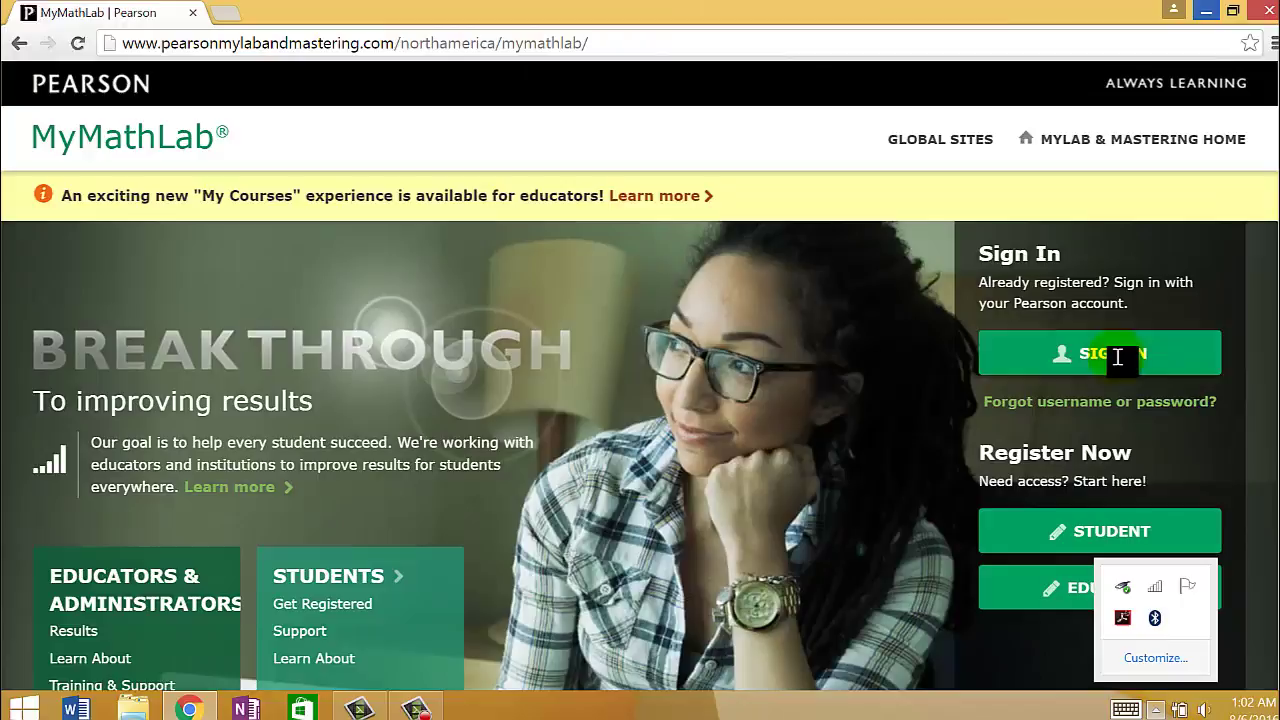
pyautogui.click(1117, 357)
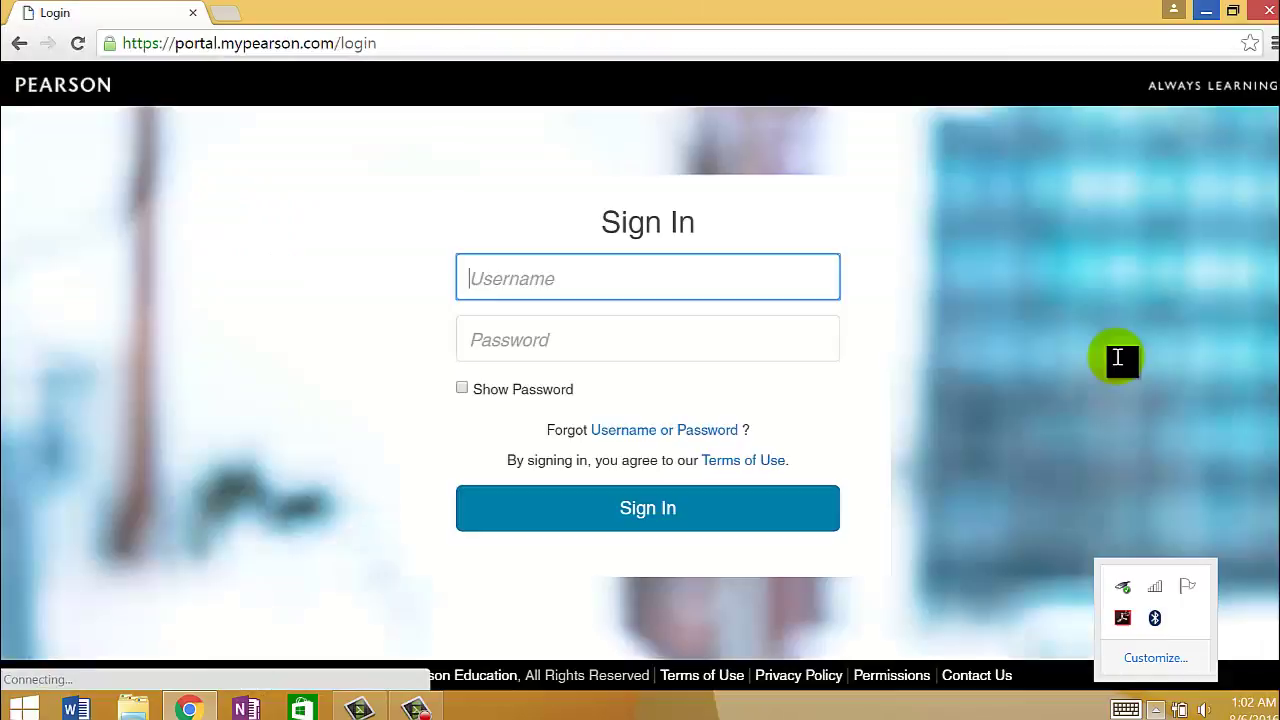
# - Log in with the account username and password
pyautogui.write('faulhabe')
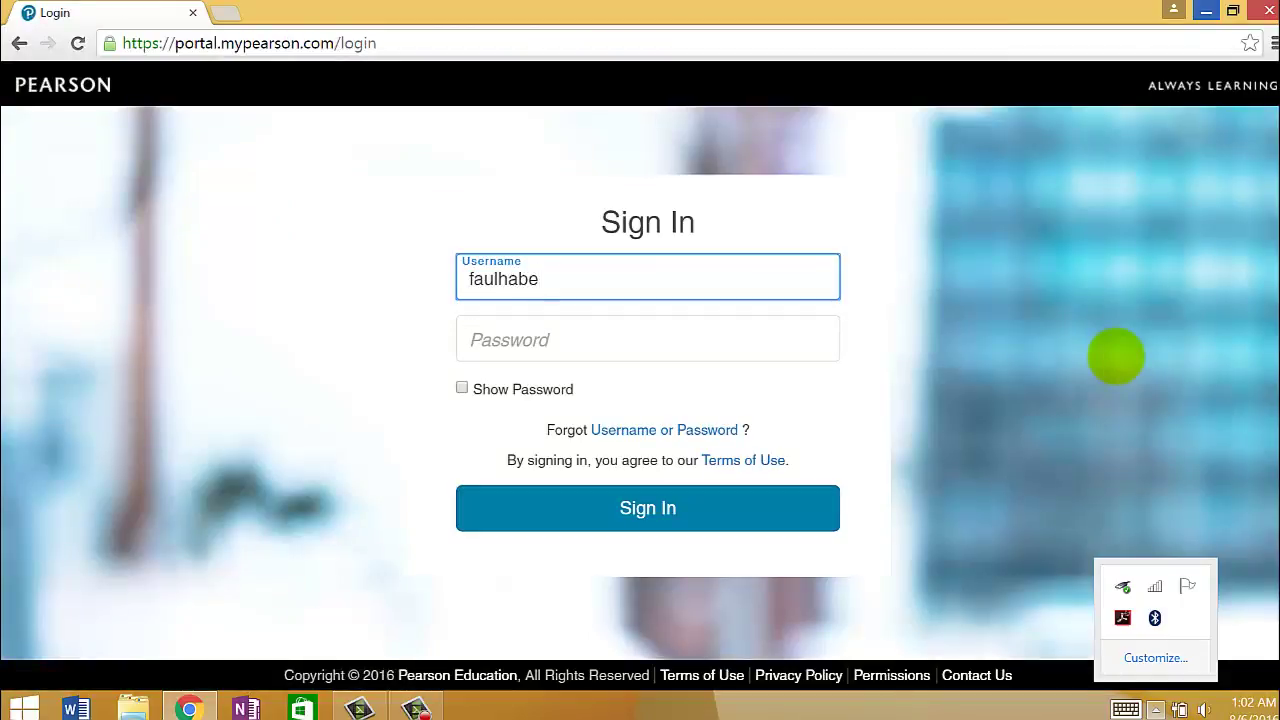
pyautogui.press('Tab')
pyautogui.write('••')
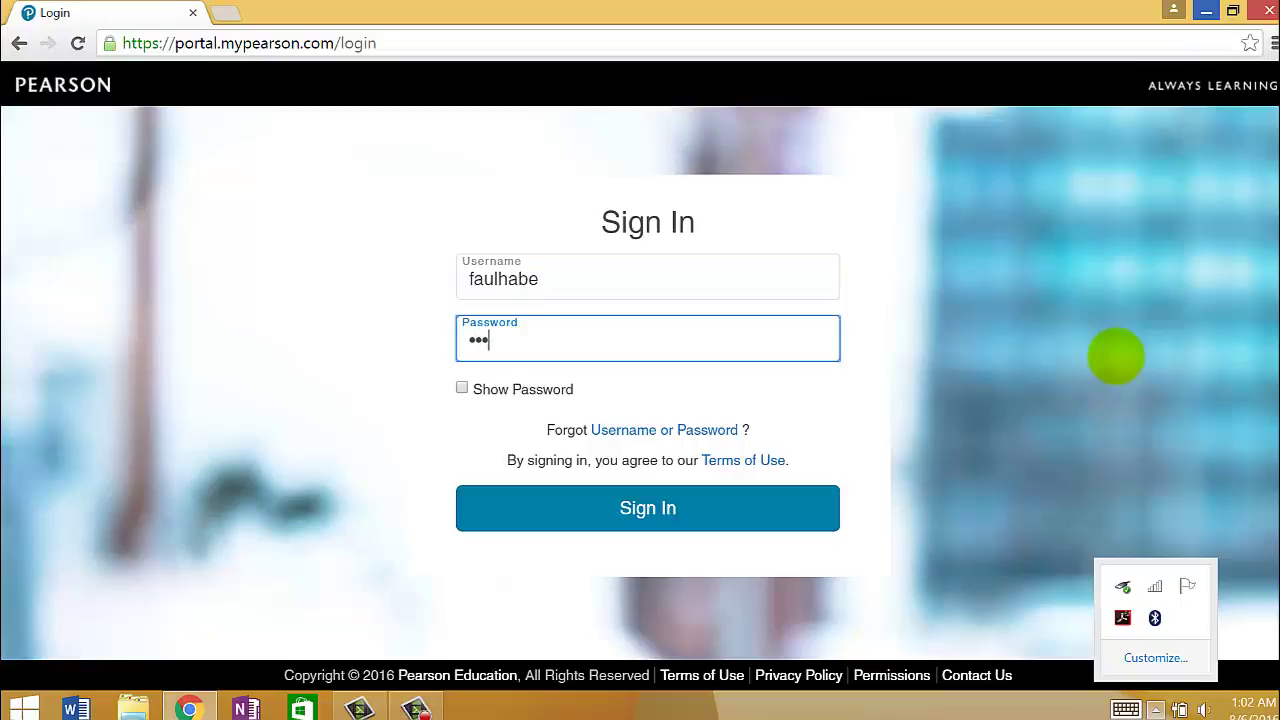
pyautogui.write('•••••••')
pyautogui.press('Return')
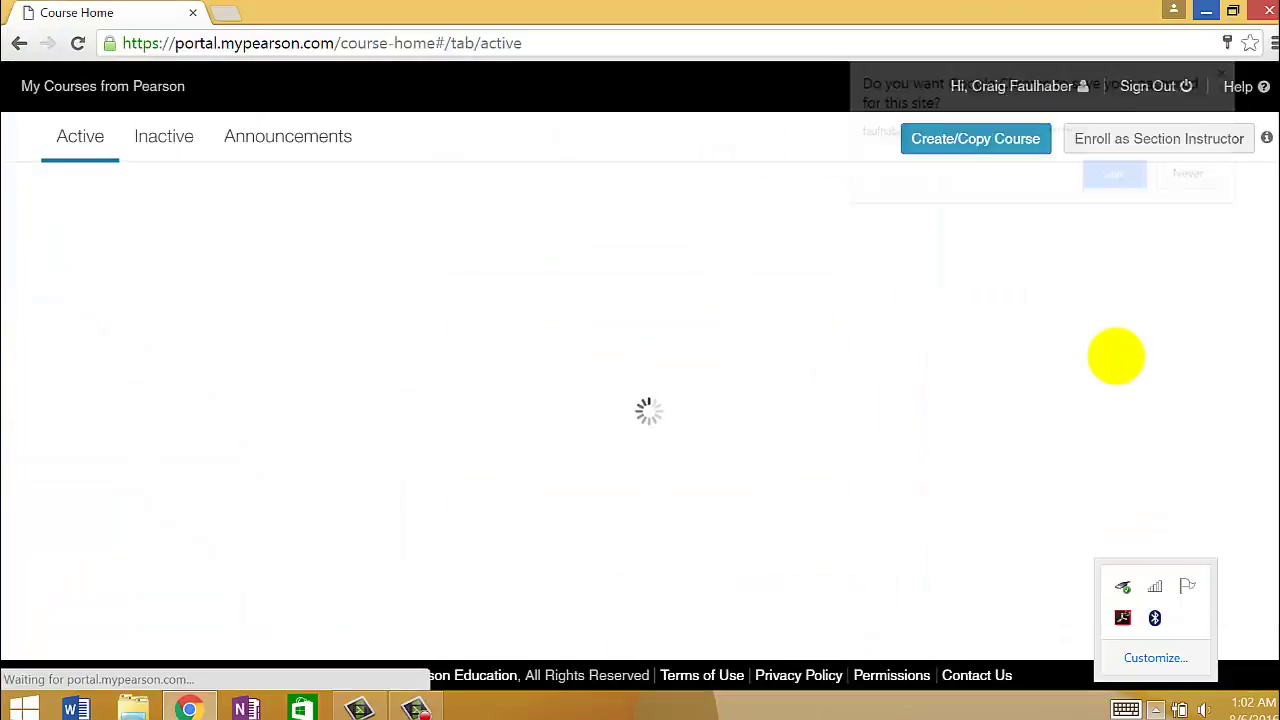
# - Dismiss Chrome's offer to save the password
pyautogui.click(1116, 175)
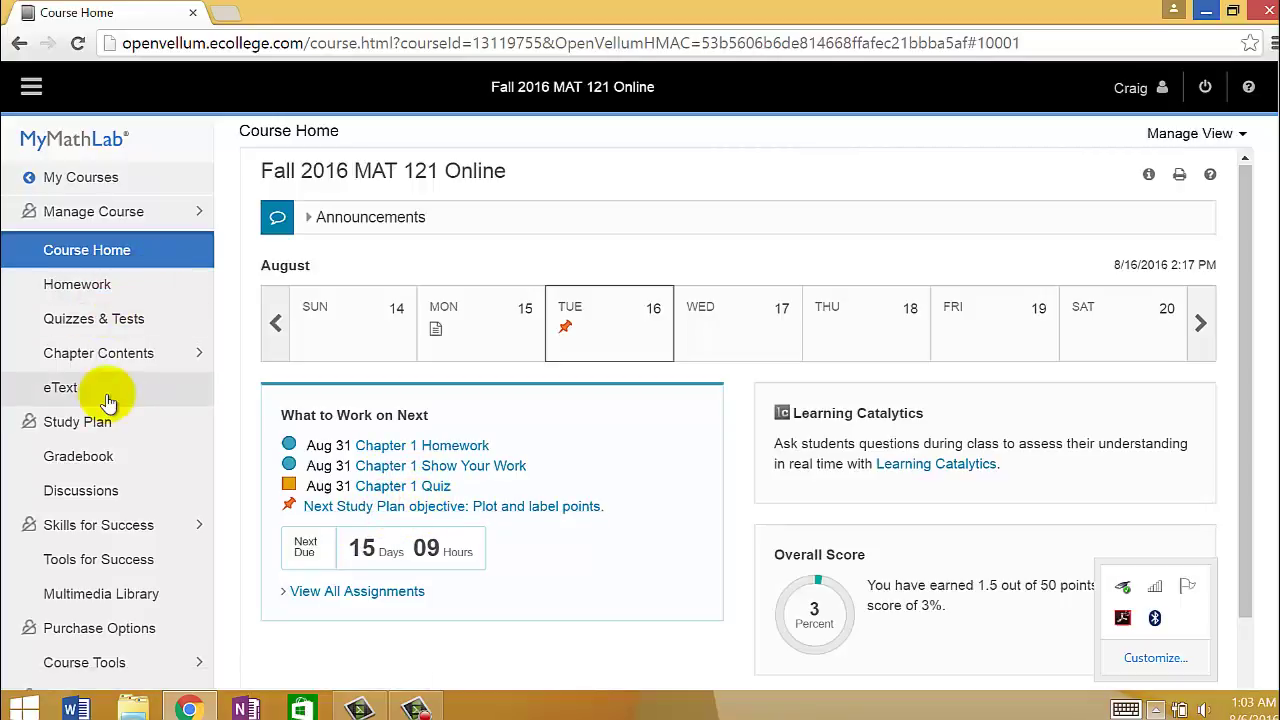
# - Open Chapter 1 Homework from the Homework list and scroll down to question 2
pyautogui.click(76, 290)
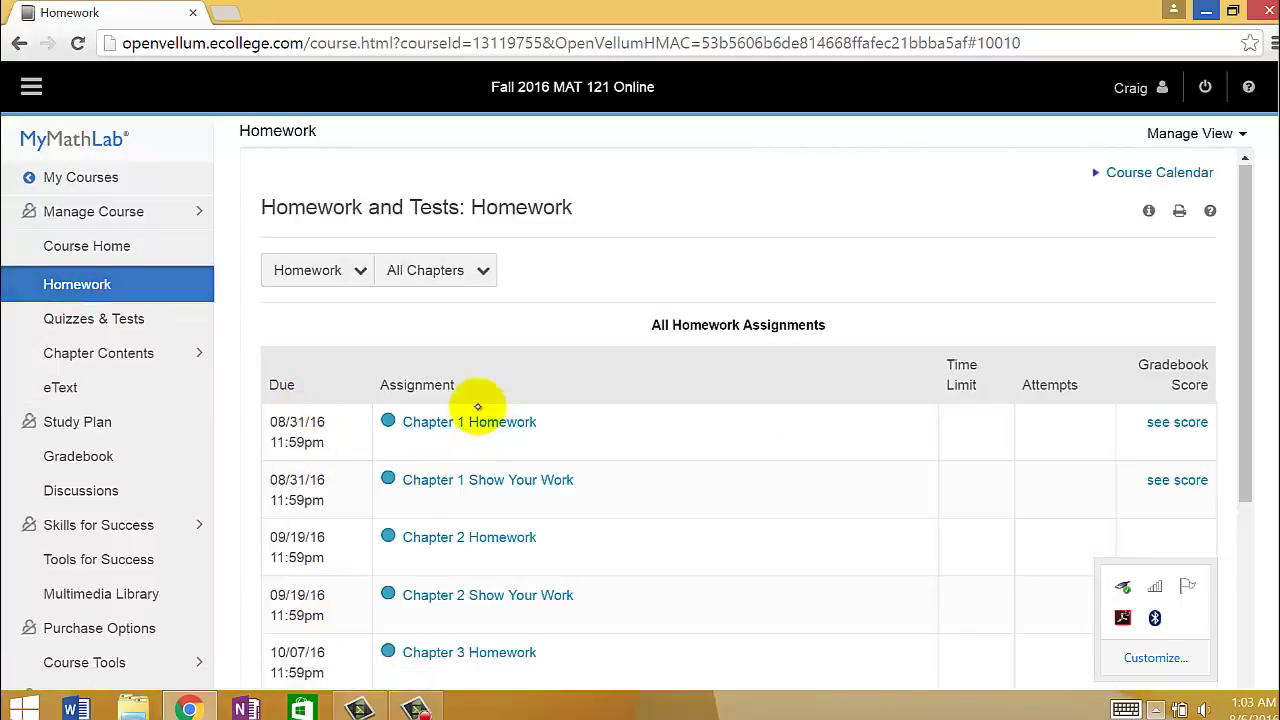
pyautogui.click(508, 422)
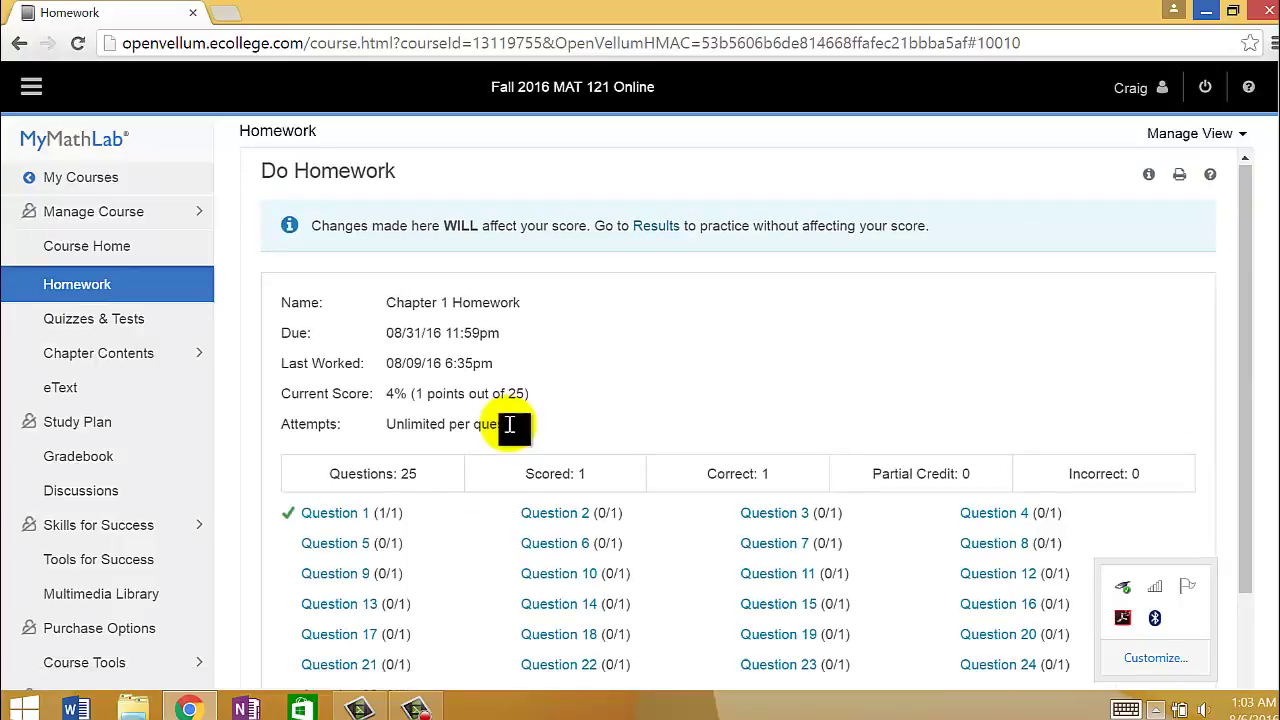
pyautogui.scroll(-3, 905, 420)
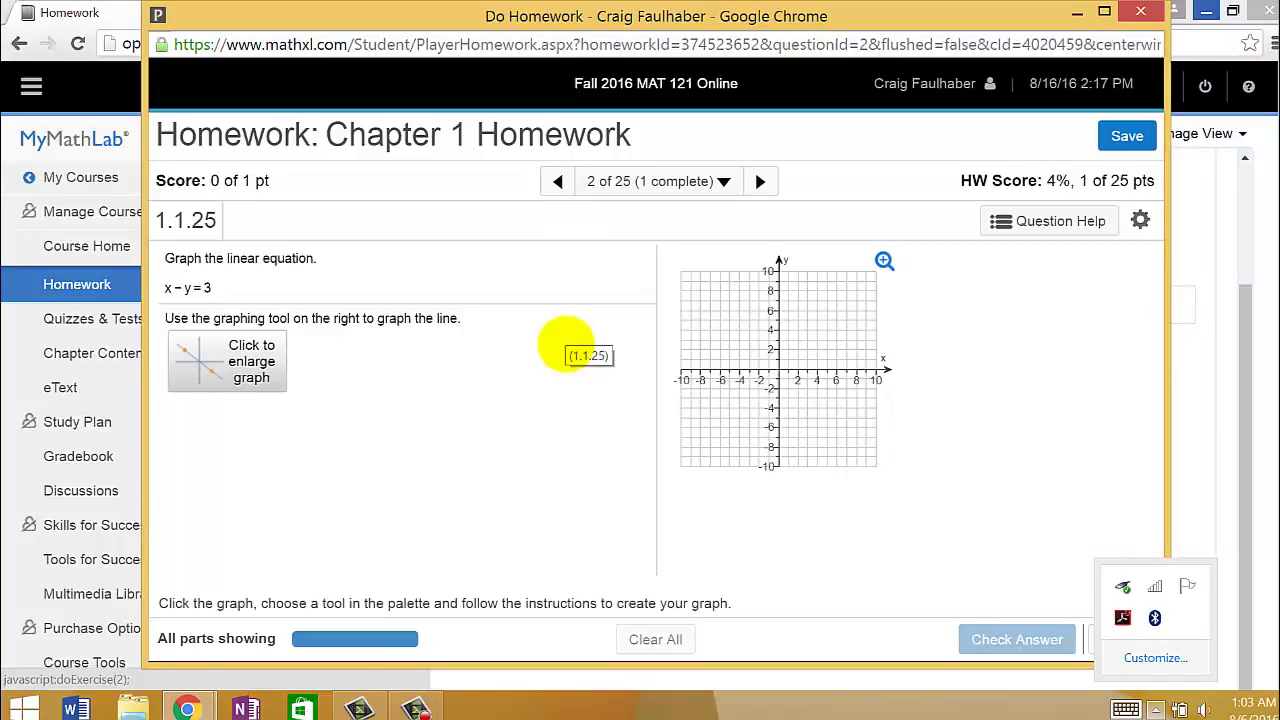
# - On the enlarged graph, draw a line through (-4,-4) and (4,4)
pyautogui.click(238, 362)
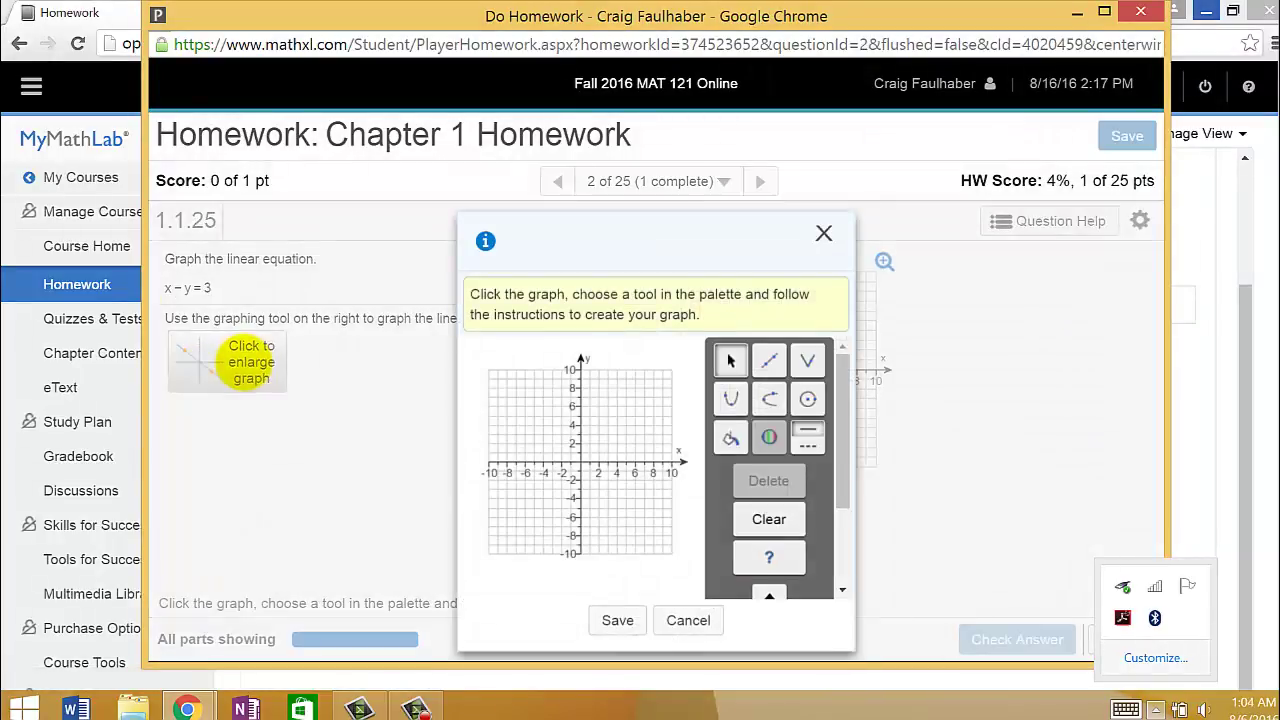
pyautogui.click(769, 361)
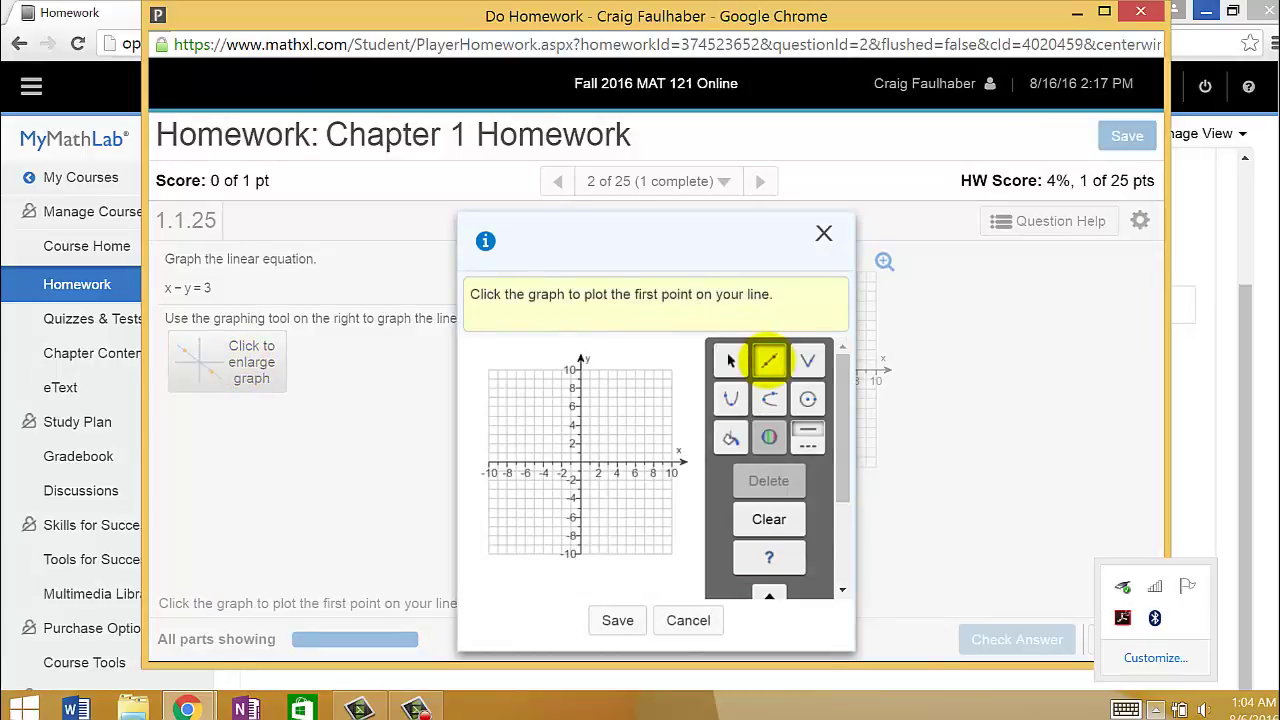
pyautogui.click(547, 497)
pyautogui.click(616, 425)
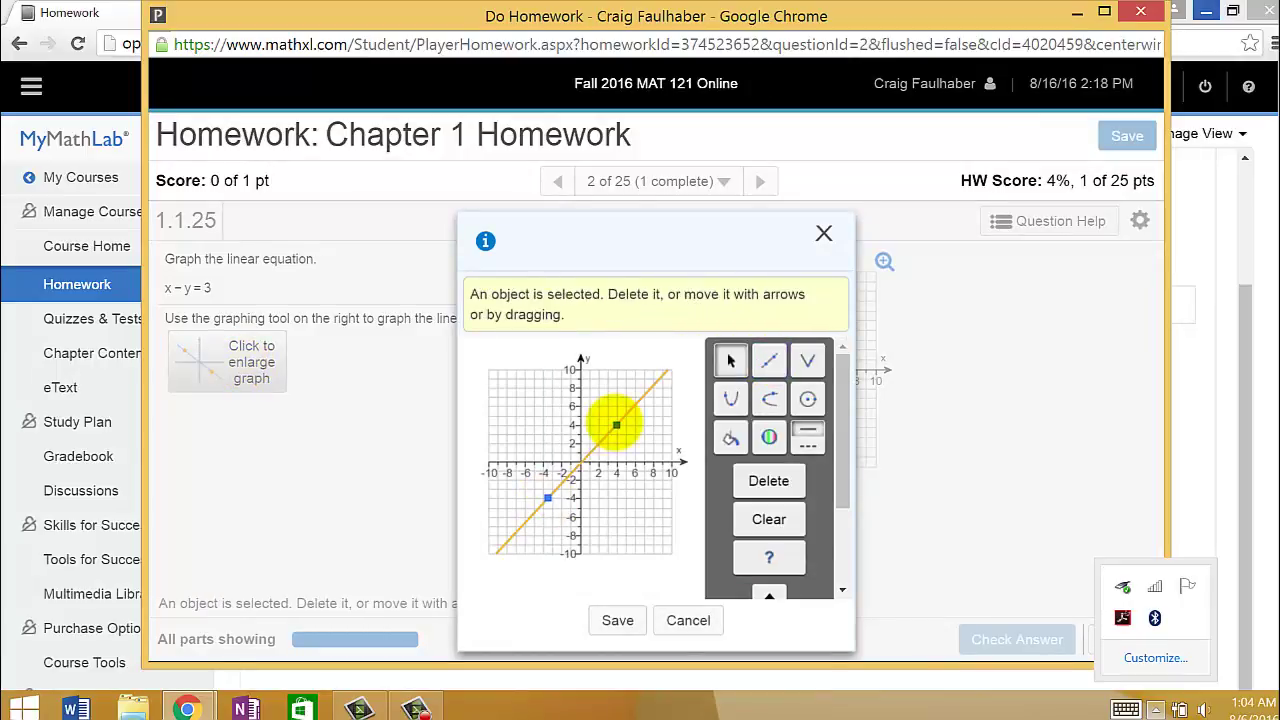
# - Save the graph, close the homework window, and go to Discussions
pyautogui.click(618, 620)
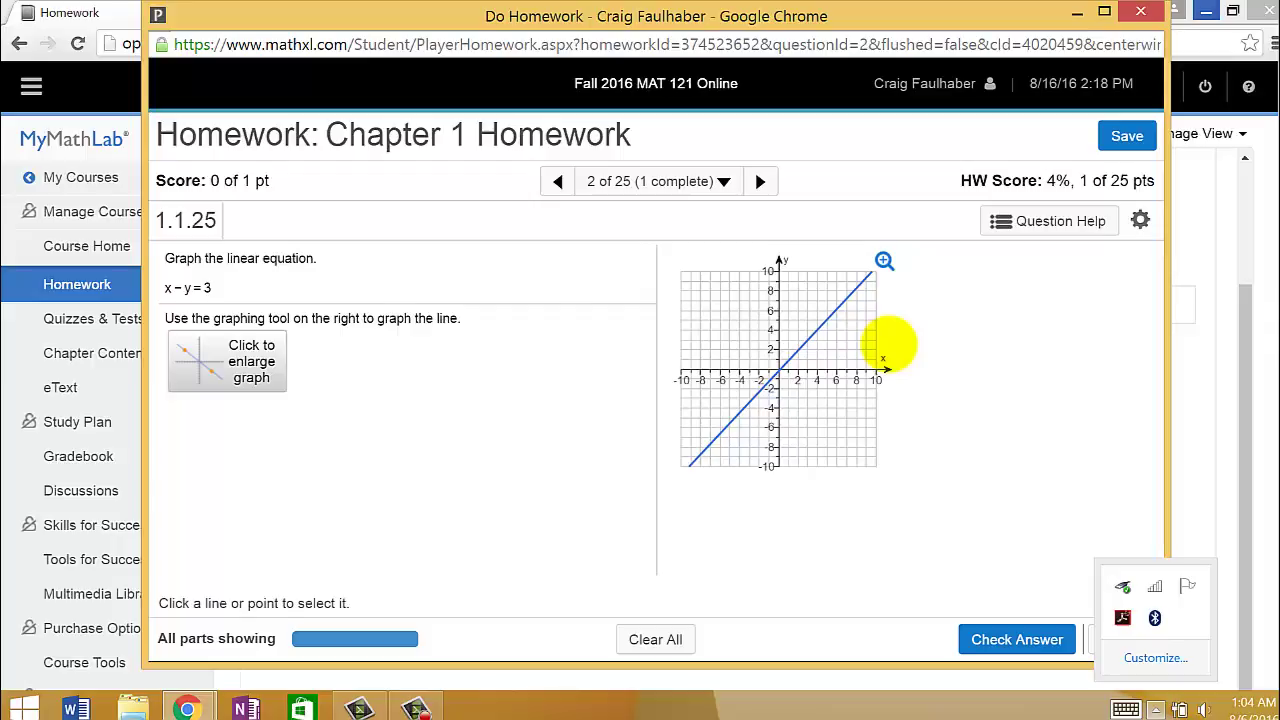
pyautogui.hotkey('ctrl', 'w')
pyautogui.click(100, 490)
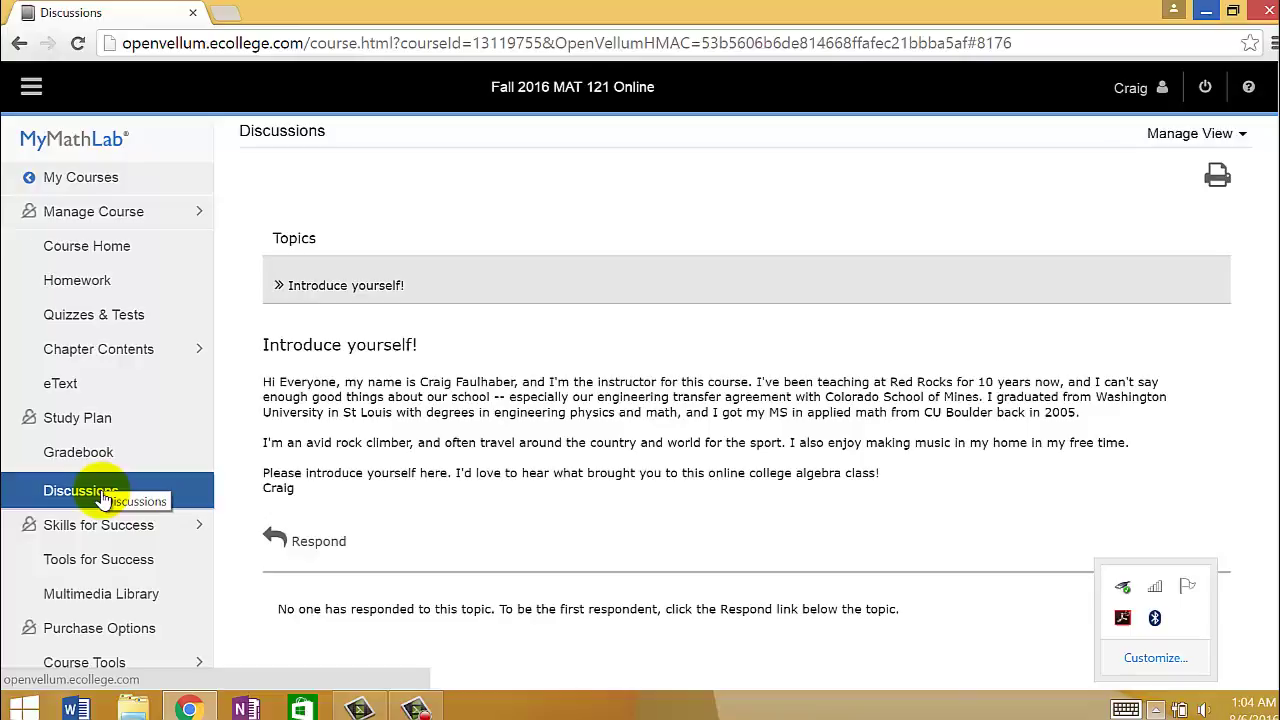
# - Scroll through Quizzes & Tests, then view the Gradebook showing 1.5 of 50 points
pyautogui.click(60, 320)
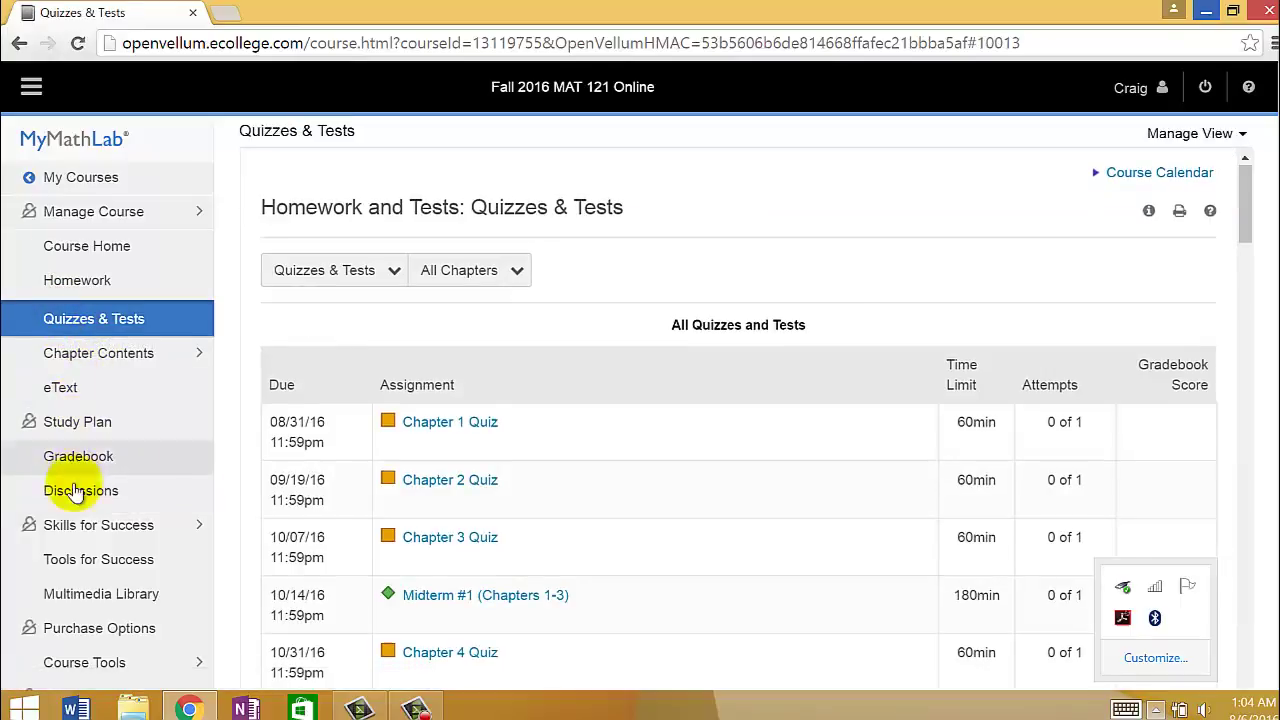
pyautogui.scroll(-1, 380, 500)
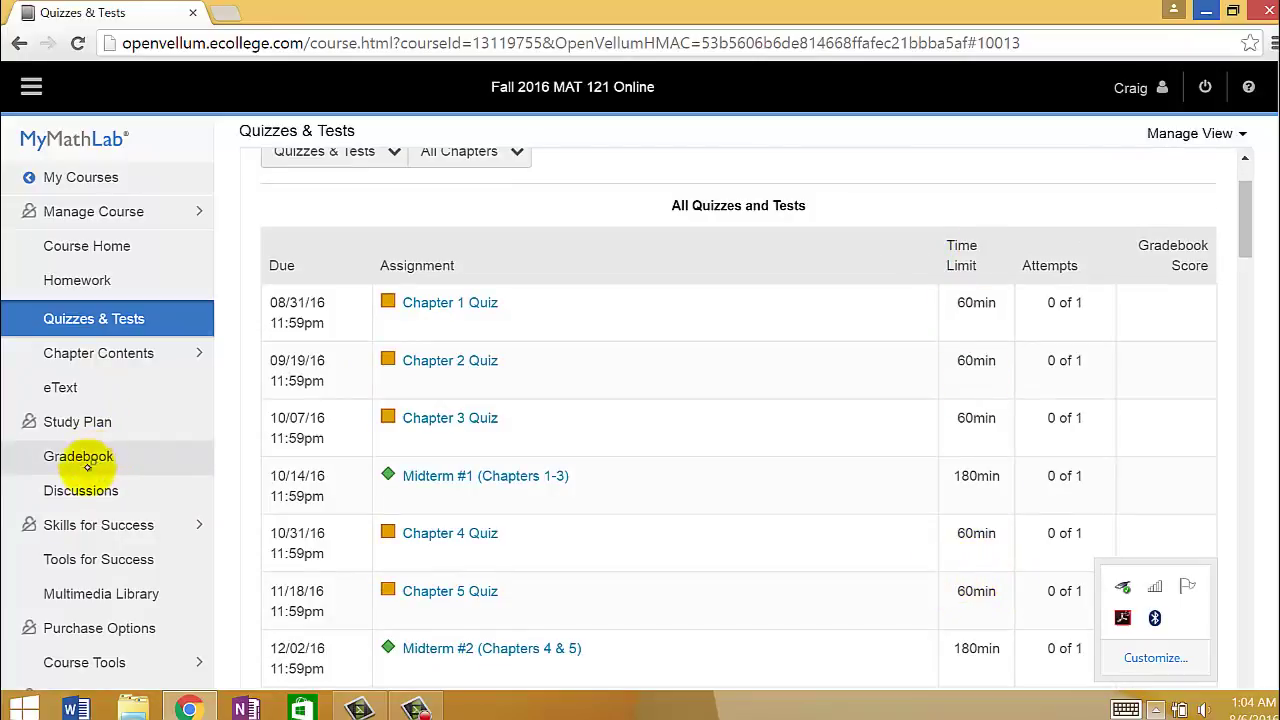
pyautogui.click(87, 464)
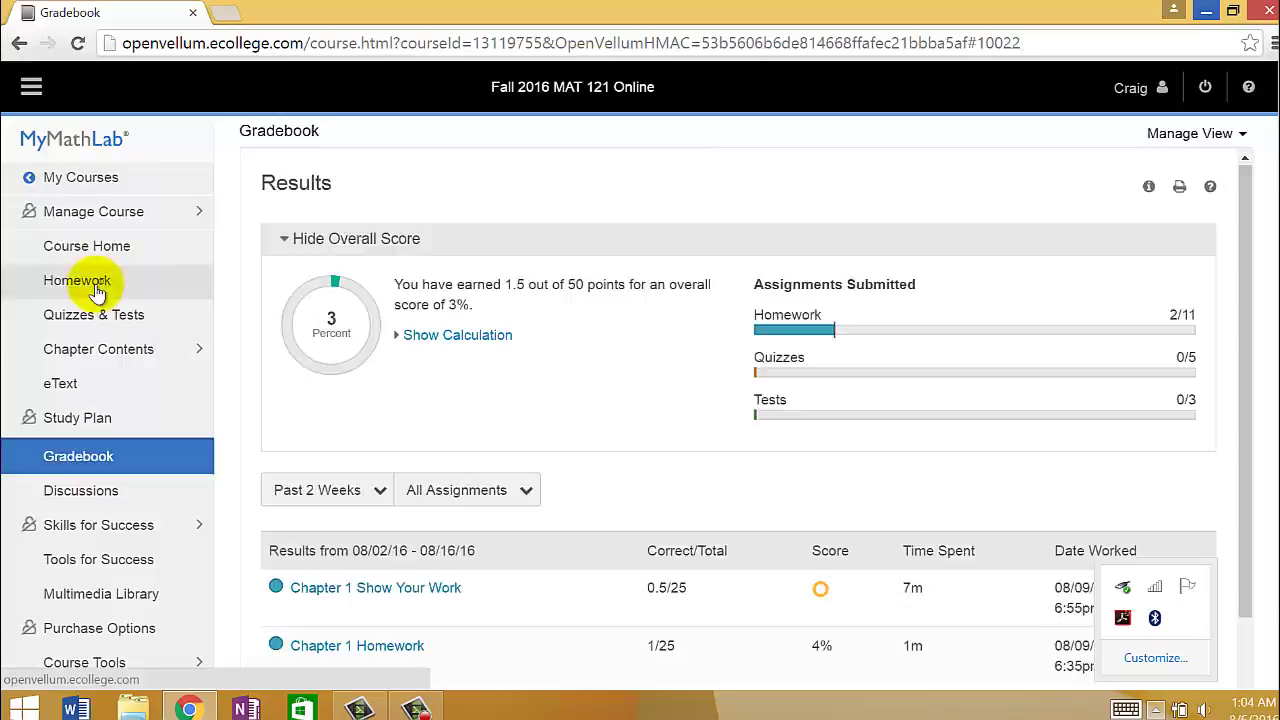
# - Open the Chapter 1 Show Your Work homework at question 1.1.11
pyautogui.click(97, 290)
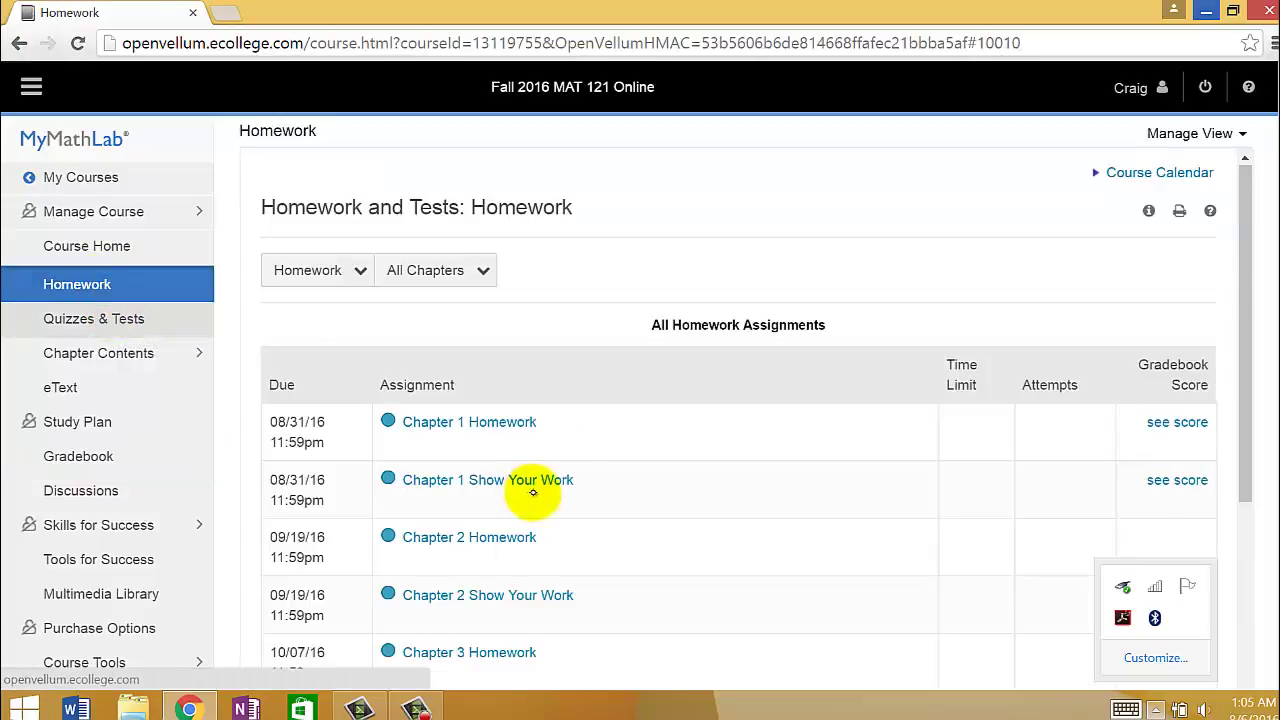
pyautogui.click(531, 484)
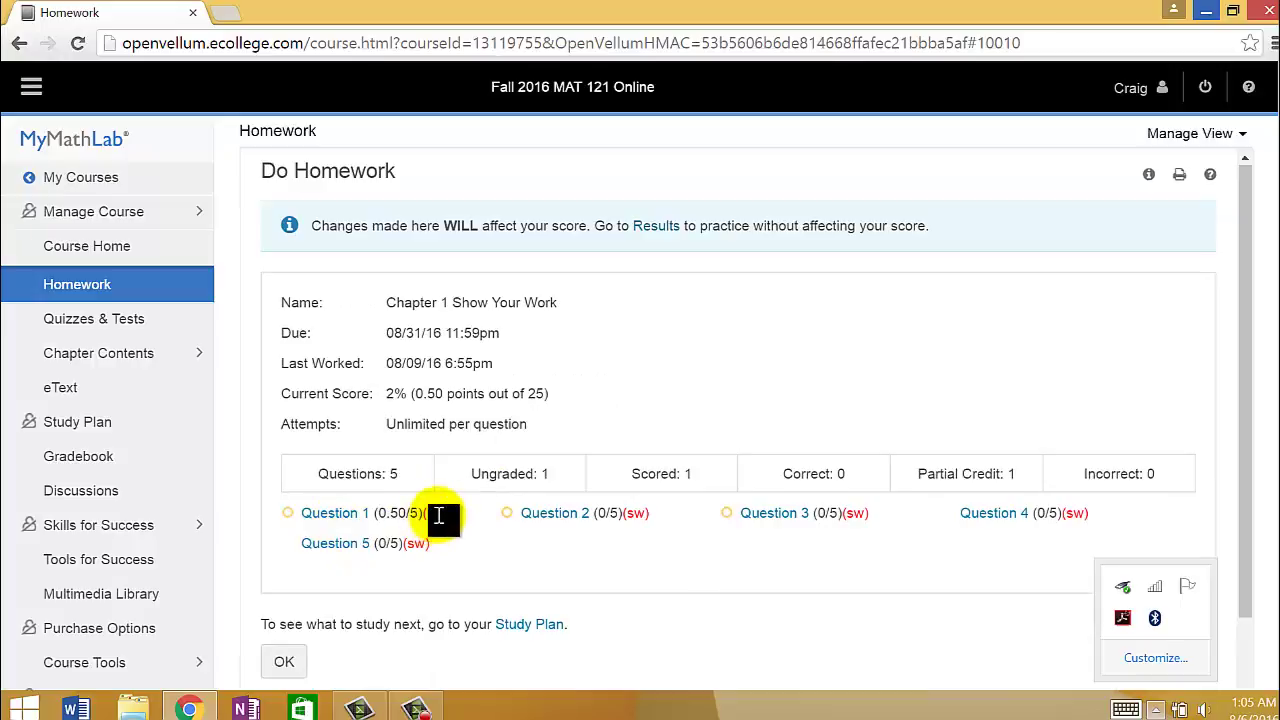
pyautogui.click(336, 511)
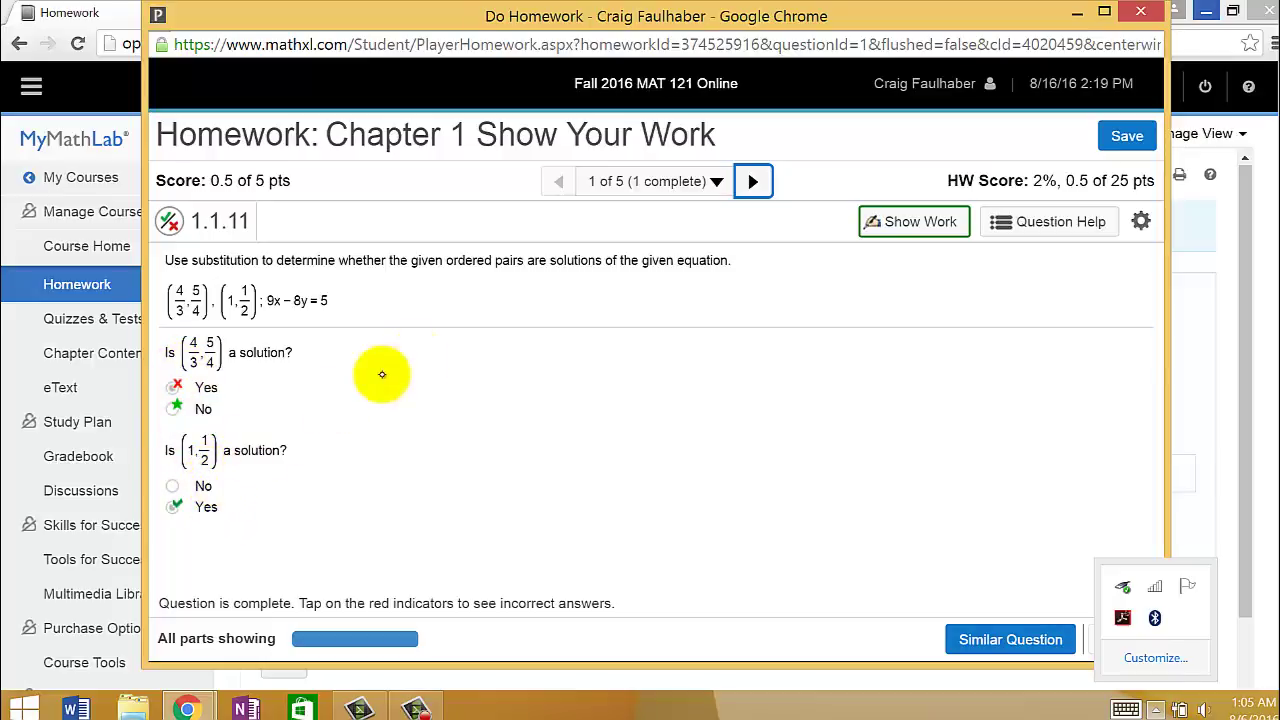
# - In the Show Work editor, handwrite y = x on the canvas
pyautogui.click(914, 226)
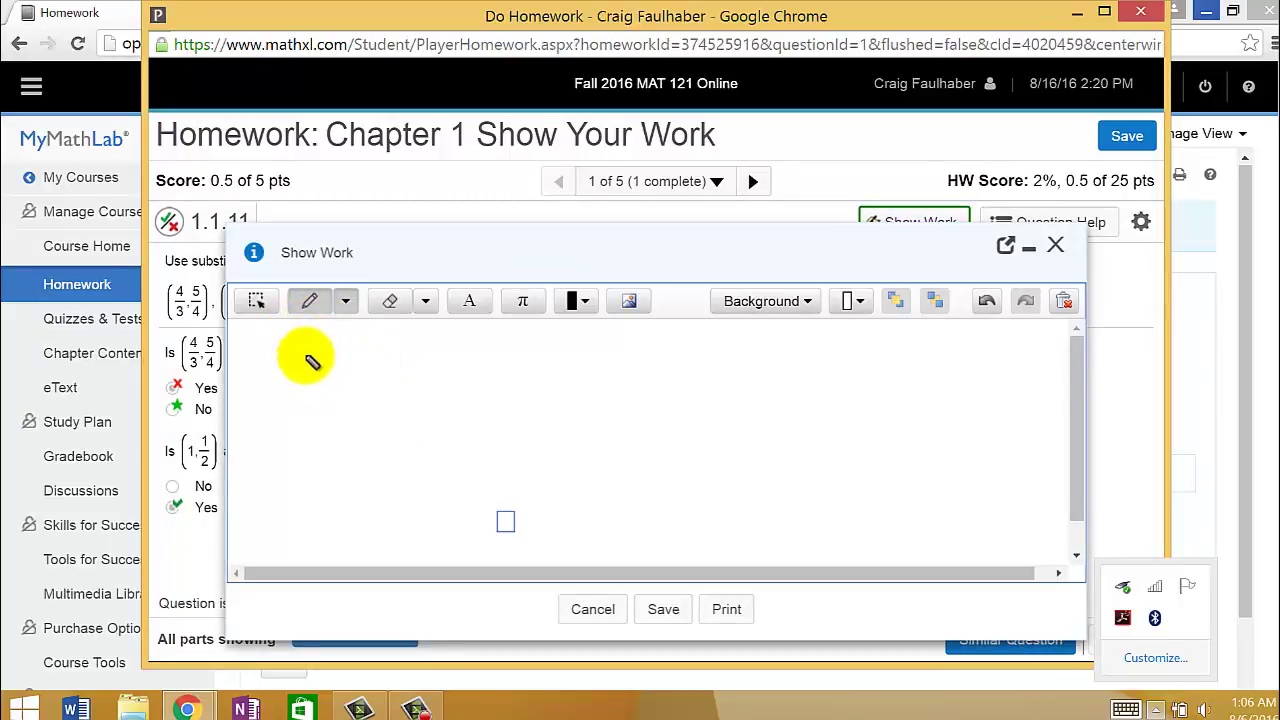
pyautogui.moveTo(285, 376); pyautogui.dragTo(415, 365)
pyautogui.moveTo(356, 393); pyautogui.dragTo(371, 438)
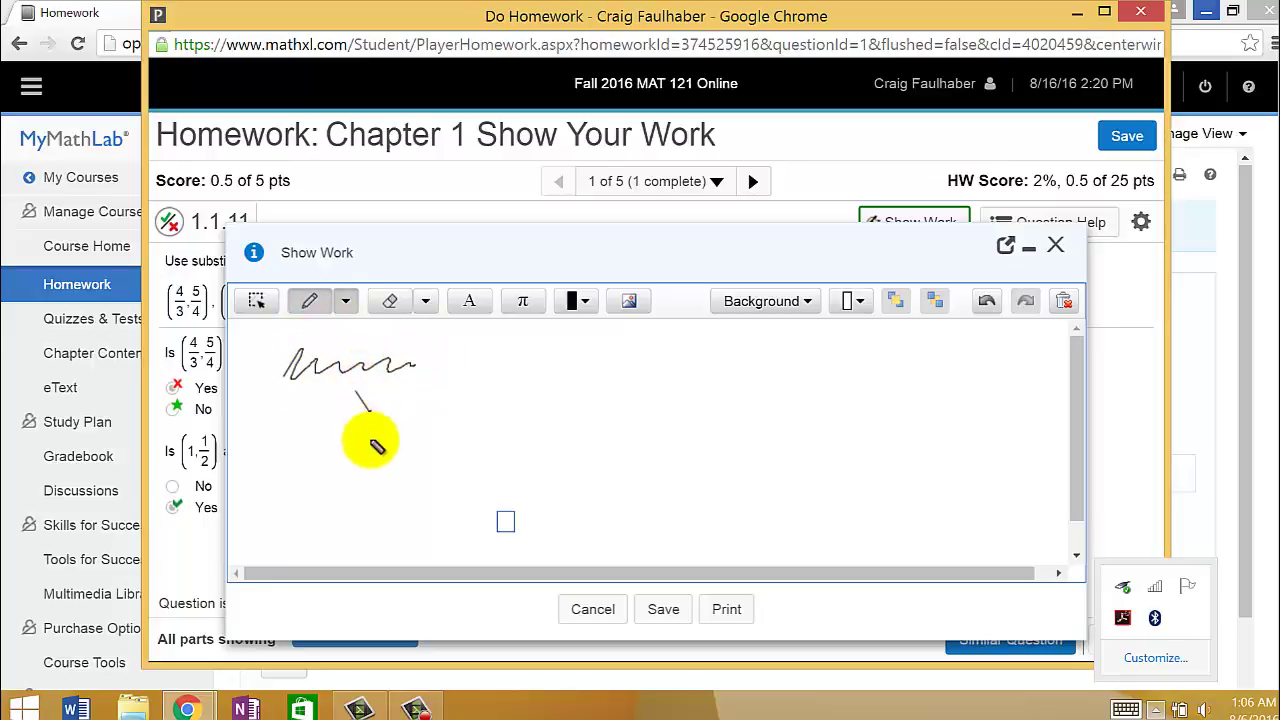
pyautogui.moveTo(432, 388); pyautogui.dragTo(452, 416)
pyautogui.moveTo(452, 388)
pyautogui.mouseDown()
pyautogui.moveTo(428, 418)
pyautogui.moveTo(422, 388)
pyautogui.mouseUp()
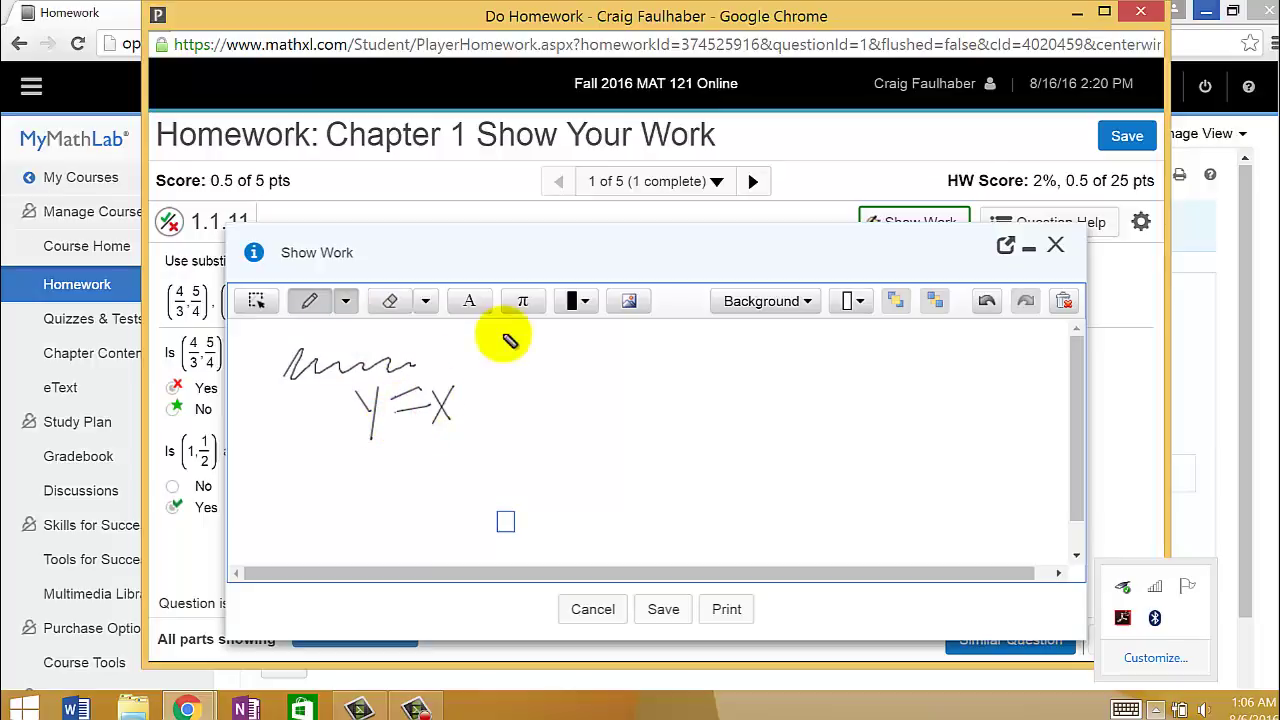
# - Add a text box and two math input boxes to the canvas
pyautogui.click(469, 301)
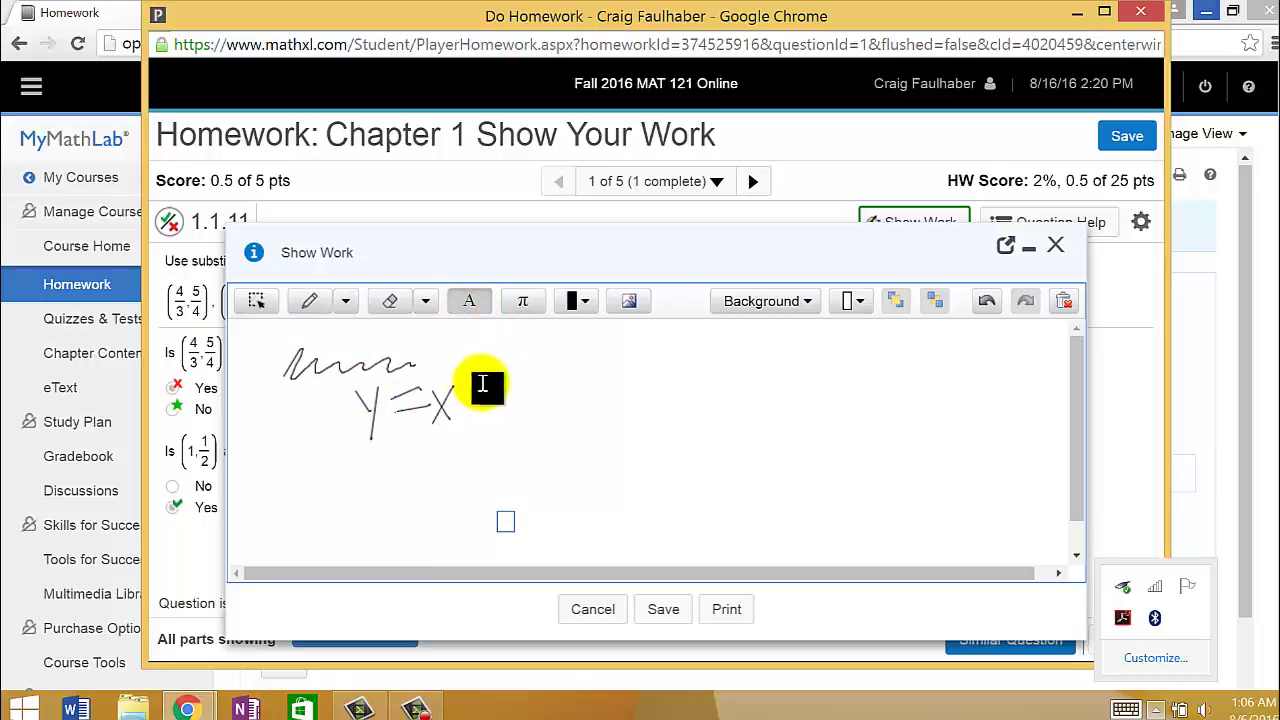
pyautogui.click(417, 468)
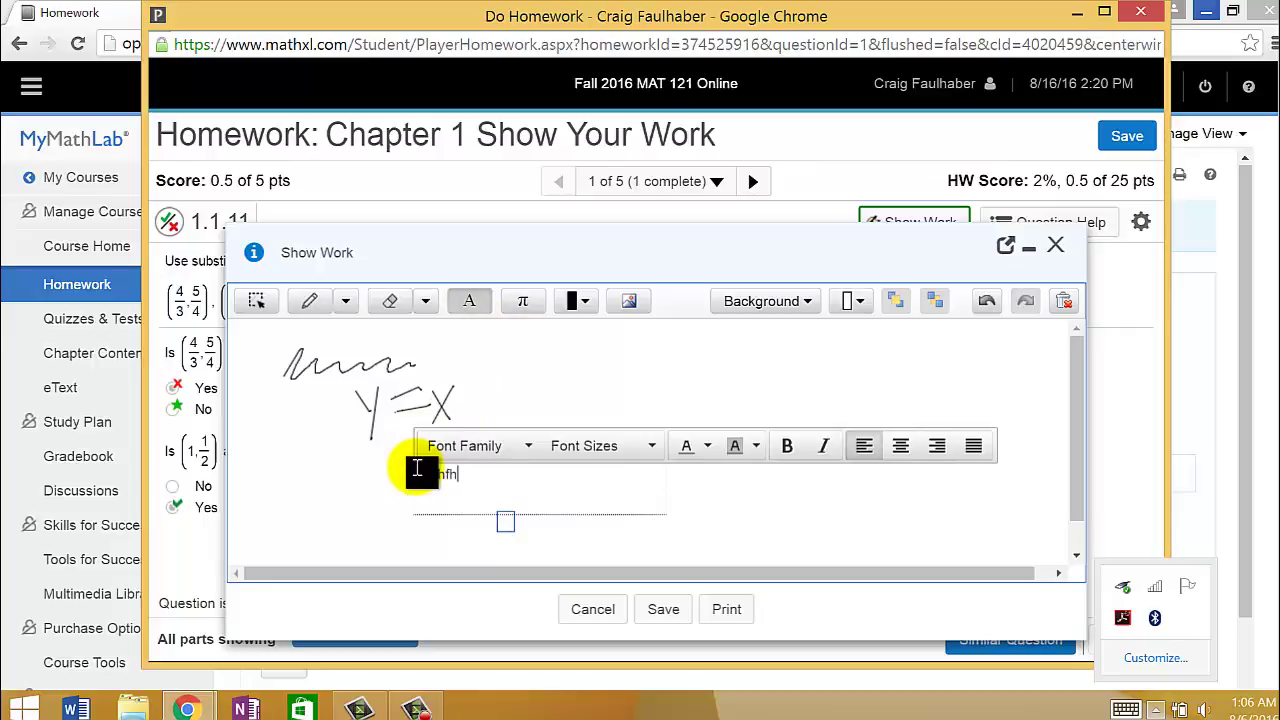
pyautogui.click(522, 301)
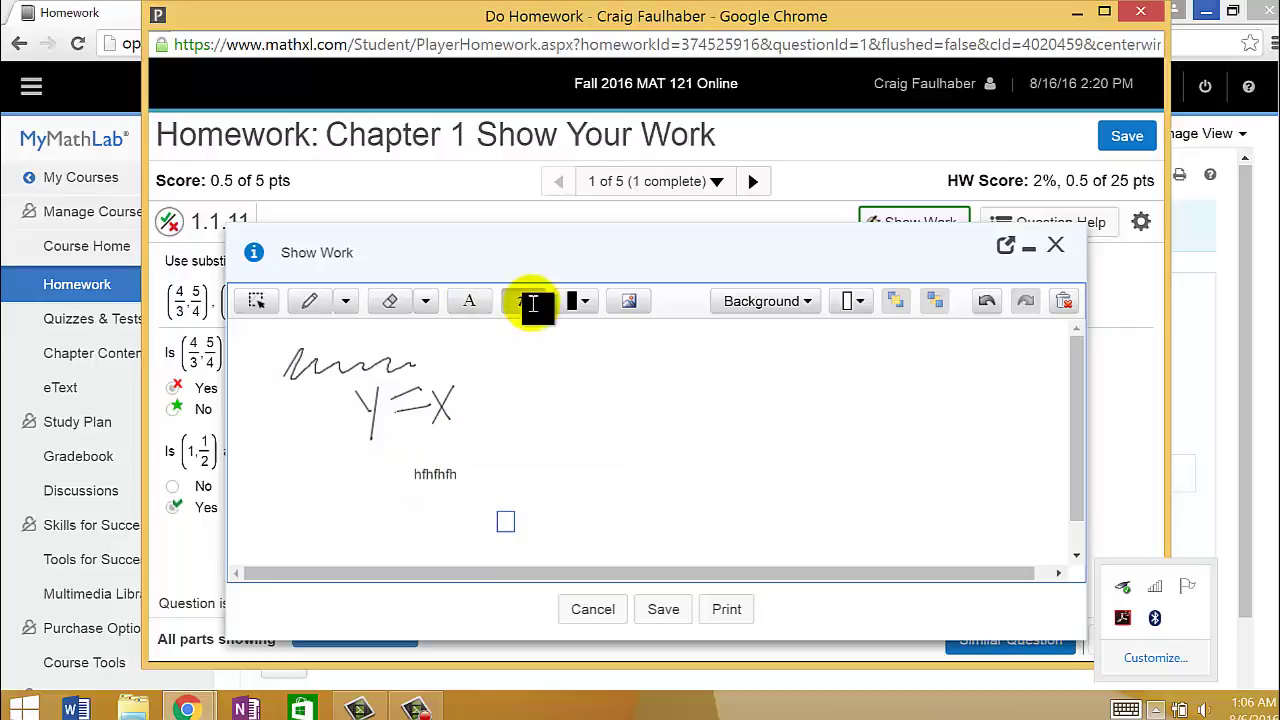
pyautogui.click(638, 440)
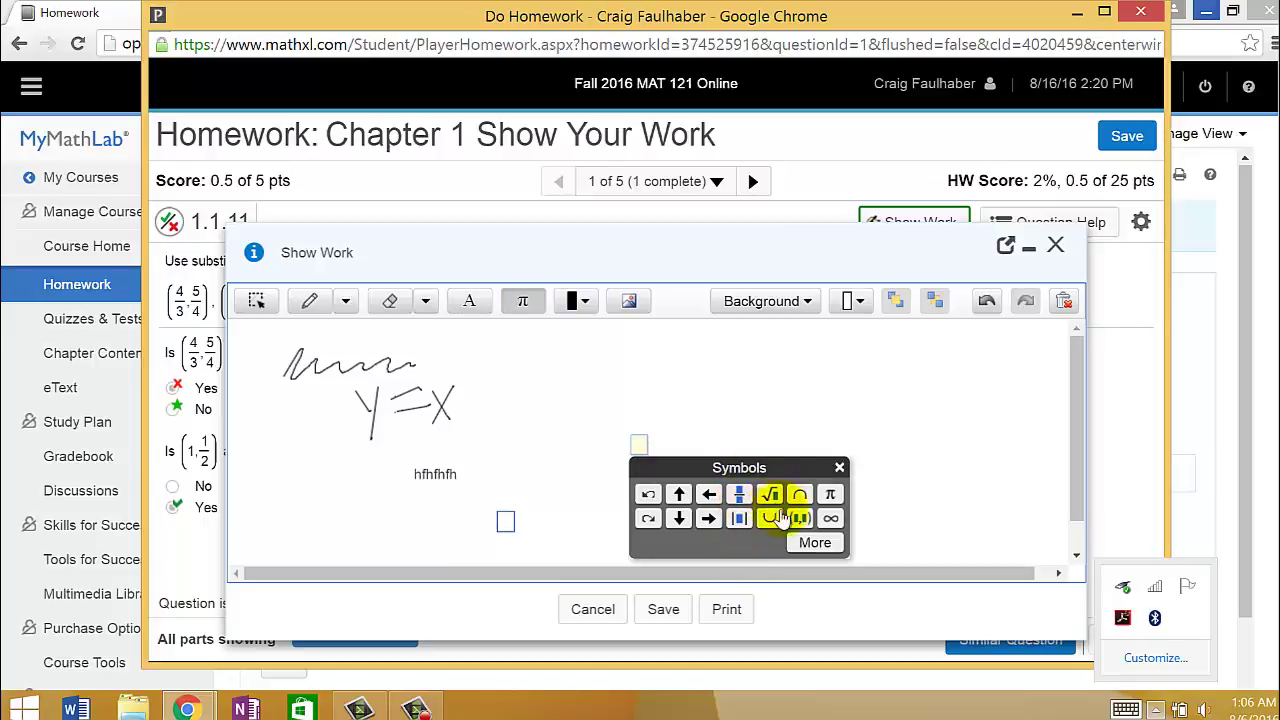
pyautogui.click(567, 425)
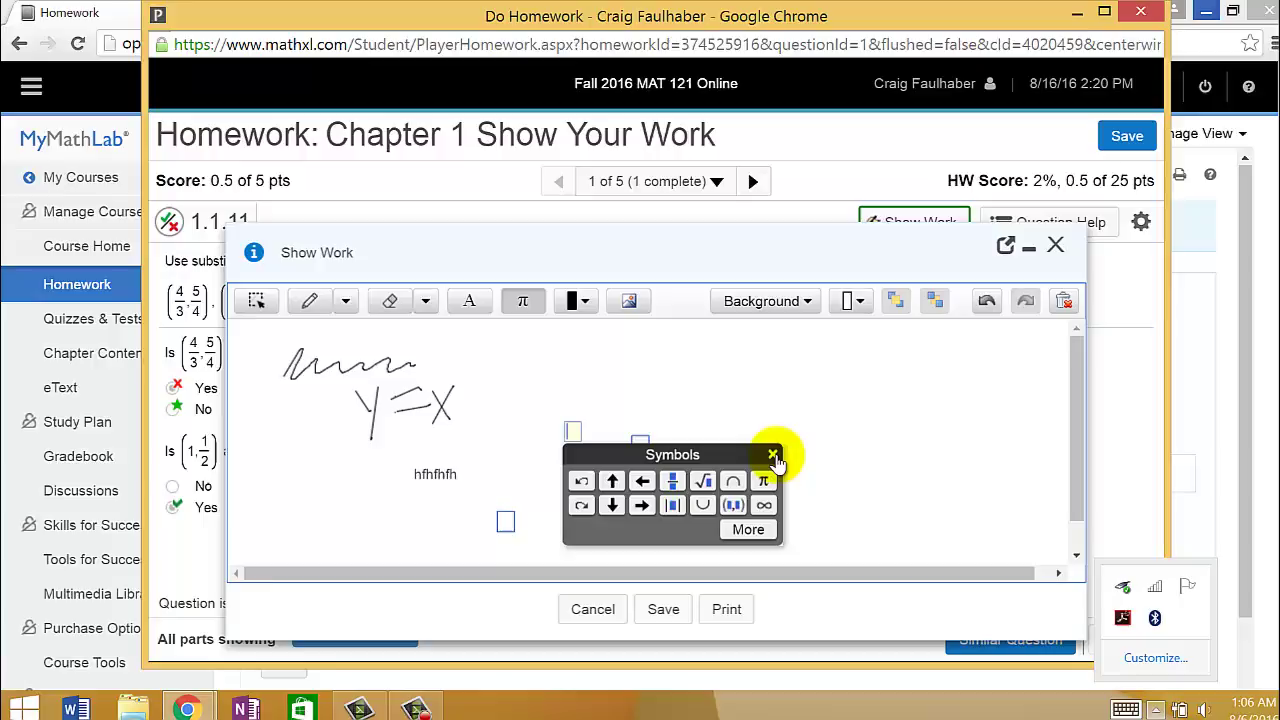
pyautogui.click(772, 457)
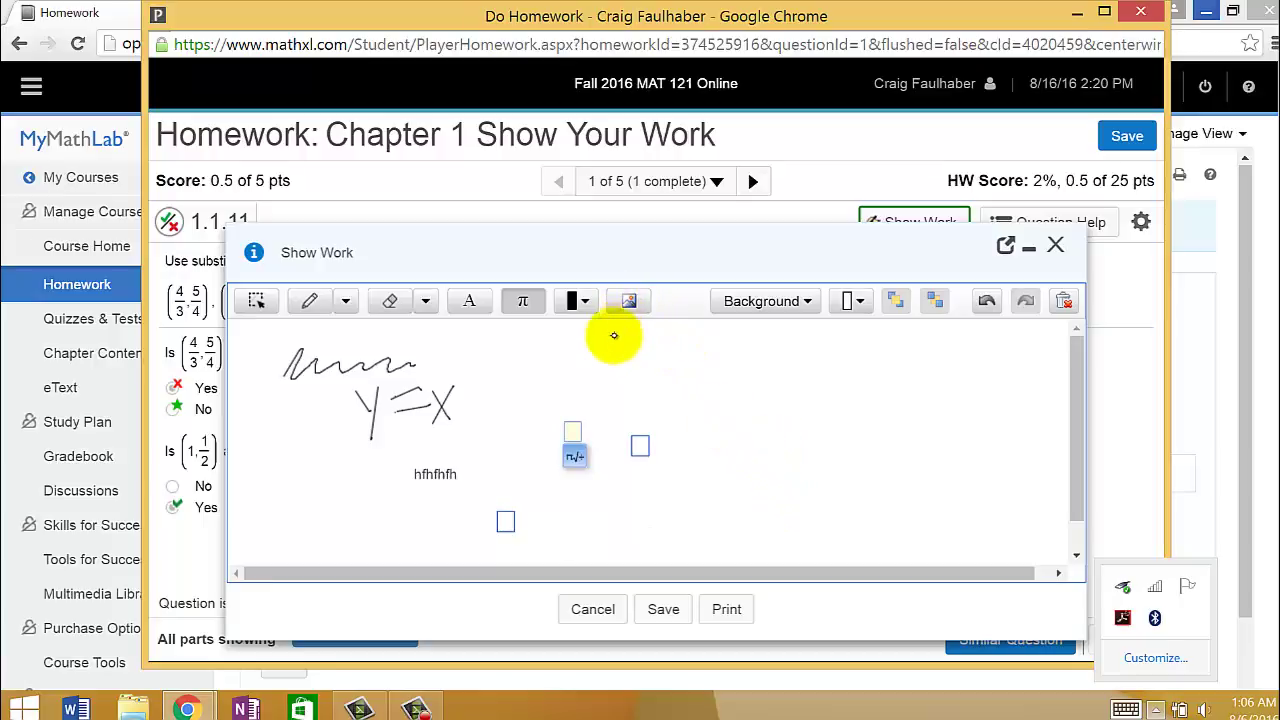
# - Start inserting an image, bringing up the file picker
pyautogui.click(628, 301)
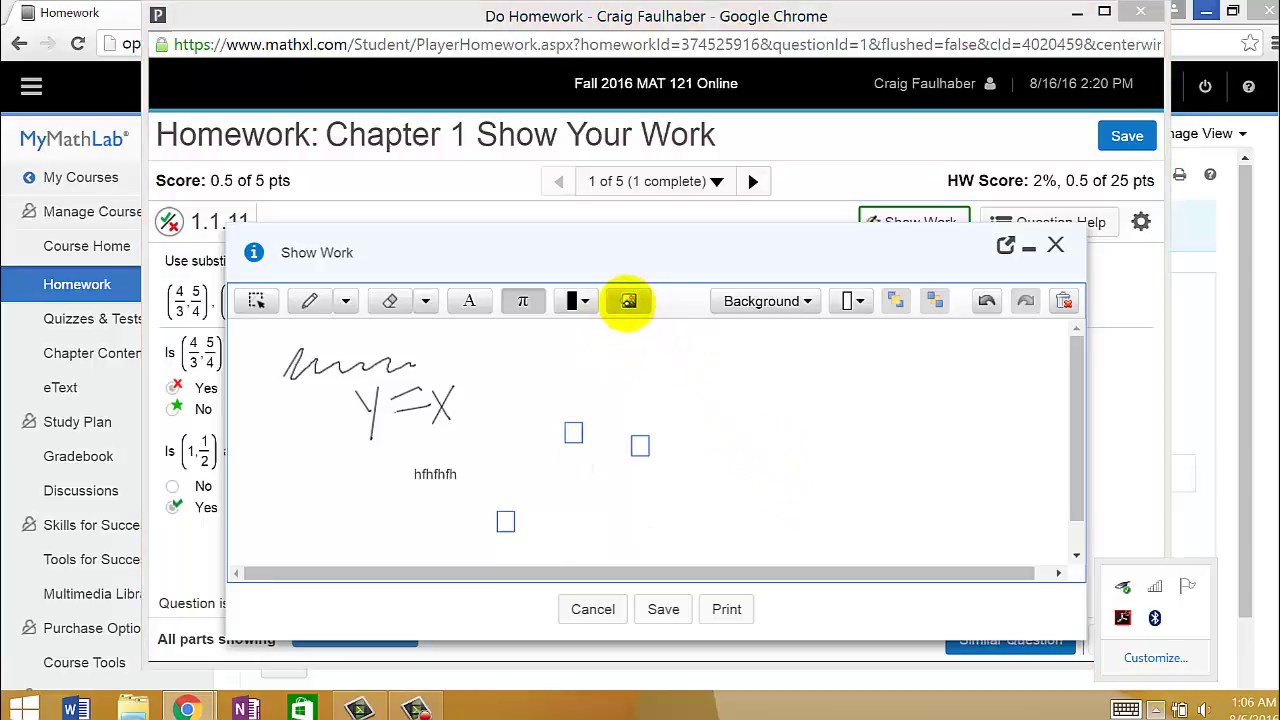
pyautogui.click(756, 41)
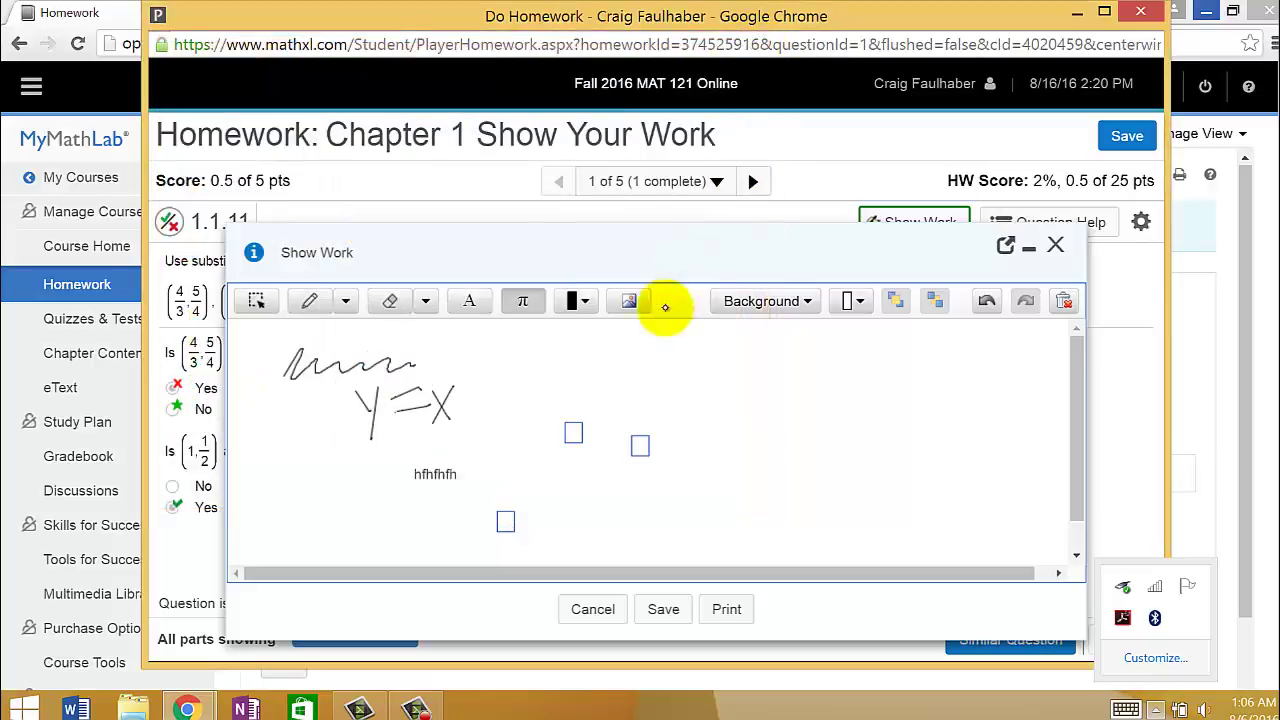
pyautogui.click(629, 298)
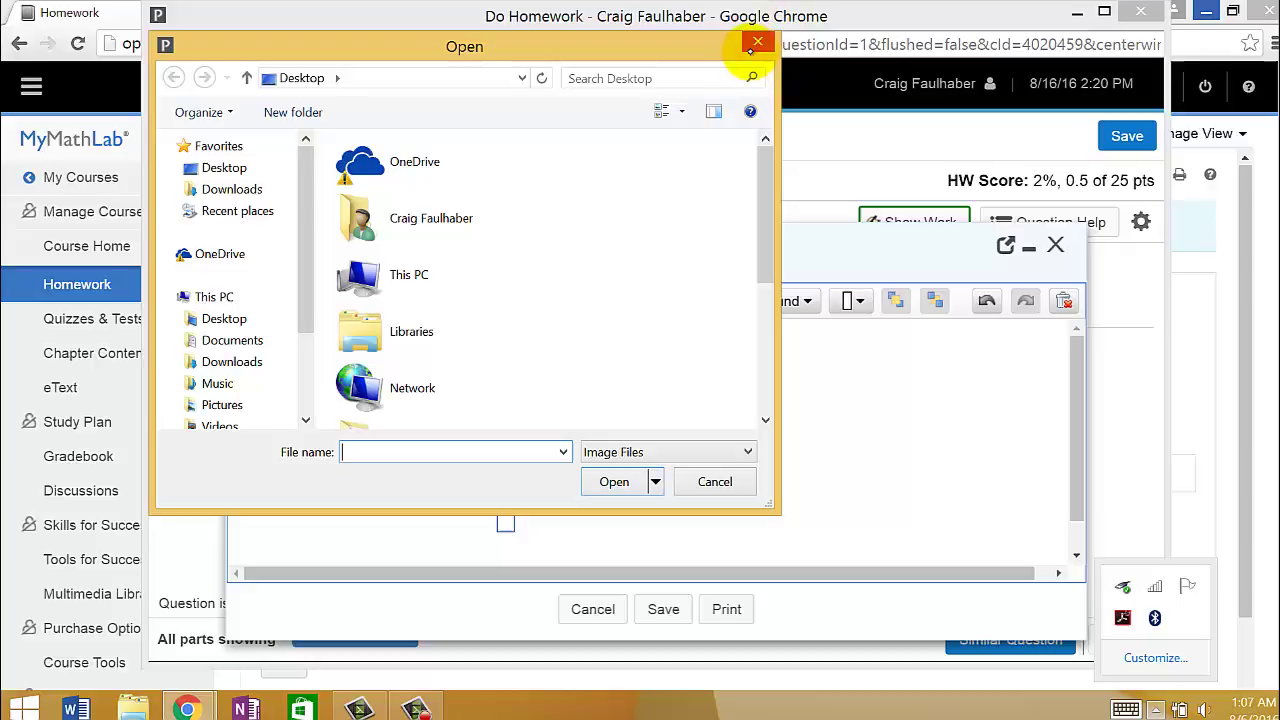
# - Cancel the image picker, save the Show Work sketch, and close the question window
pyautogui.click(758, 45)
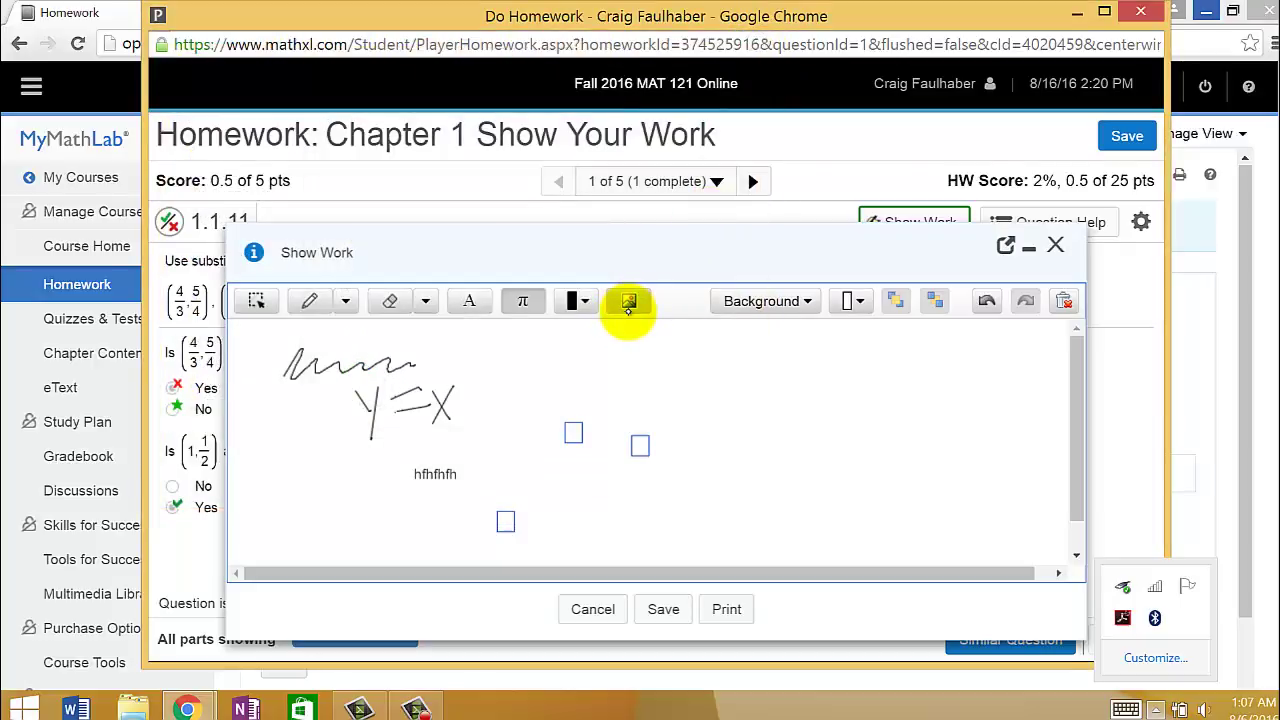
pyautogui.click(663, 609)
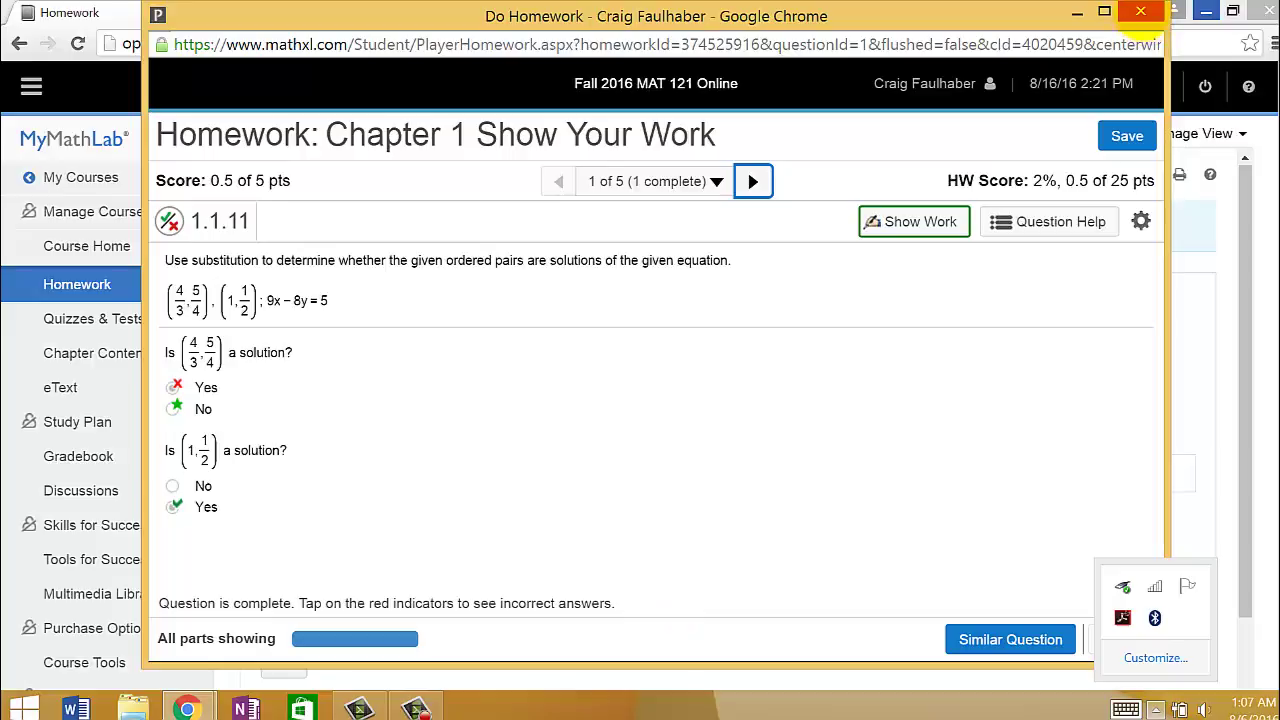
pyautogui.click(1140, 12)
# - Leave the Show Your Work page and open Chapter 1 Homework from the Homework list
pyautogui.click(676, 187)
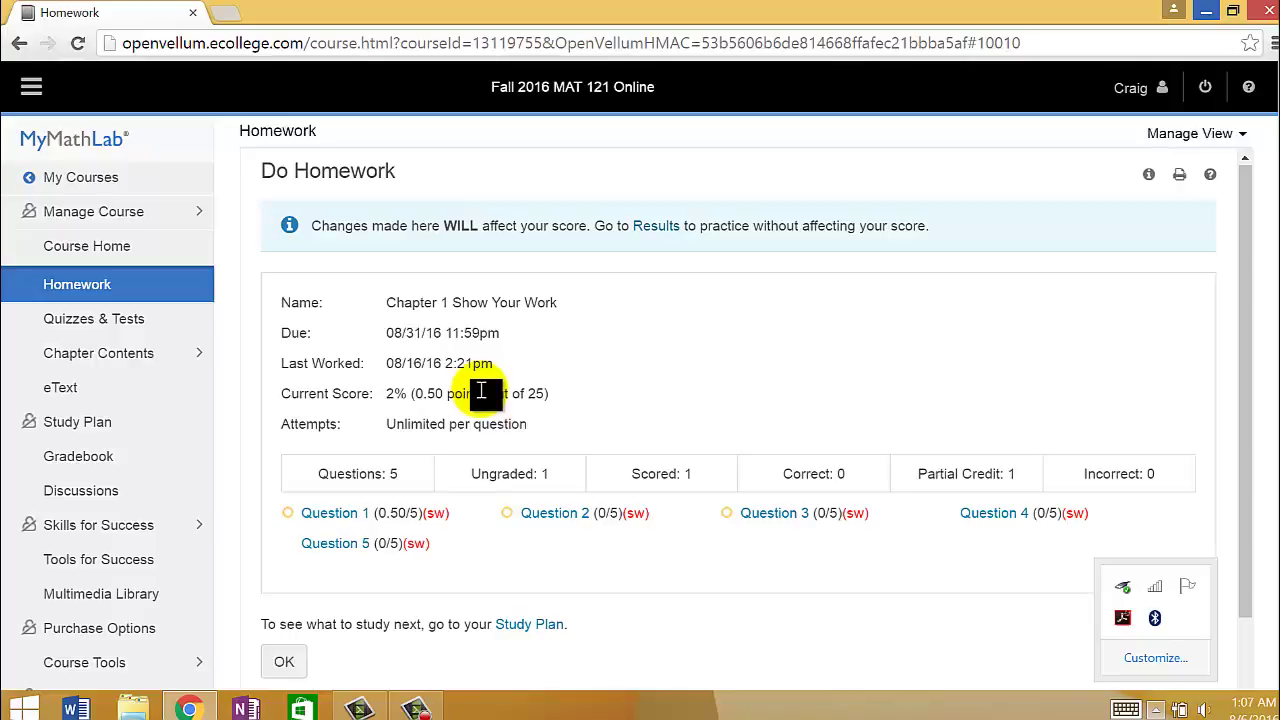
pyautogui.click(121, 288)
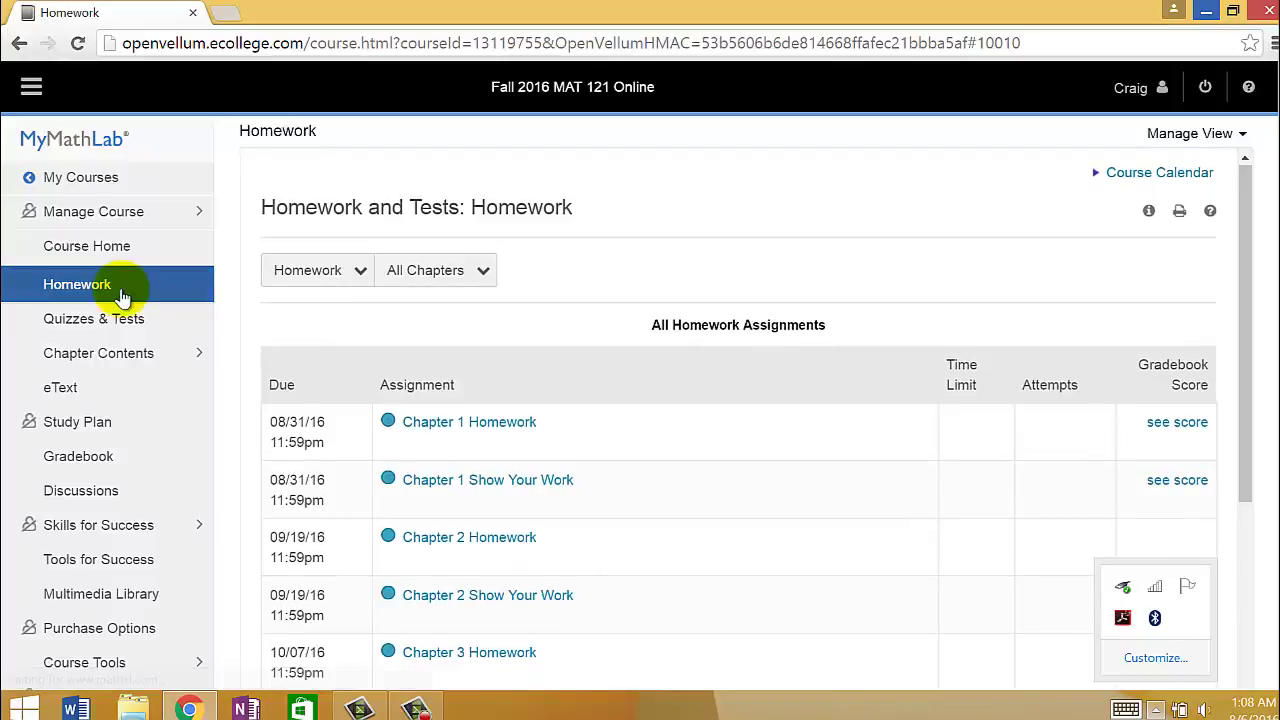
pyautogui.click(500, 424)
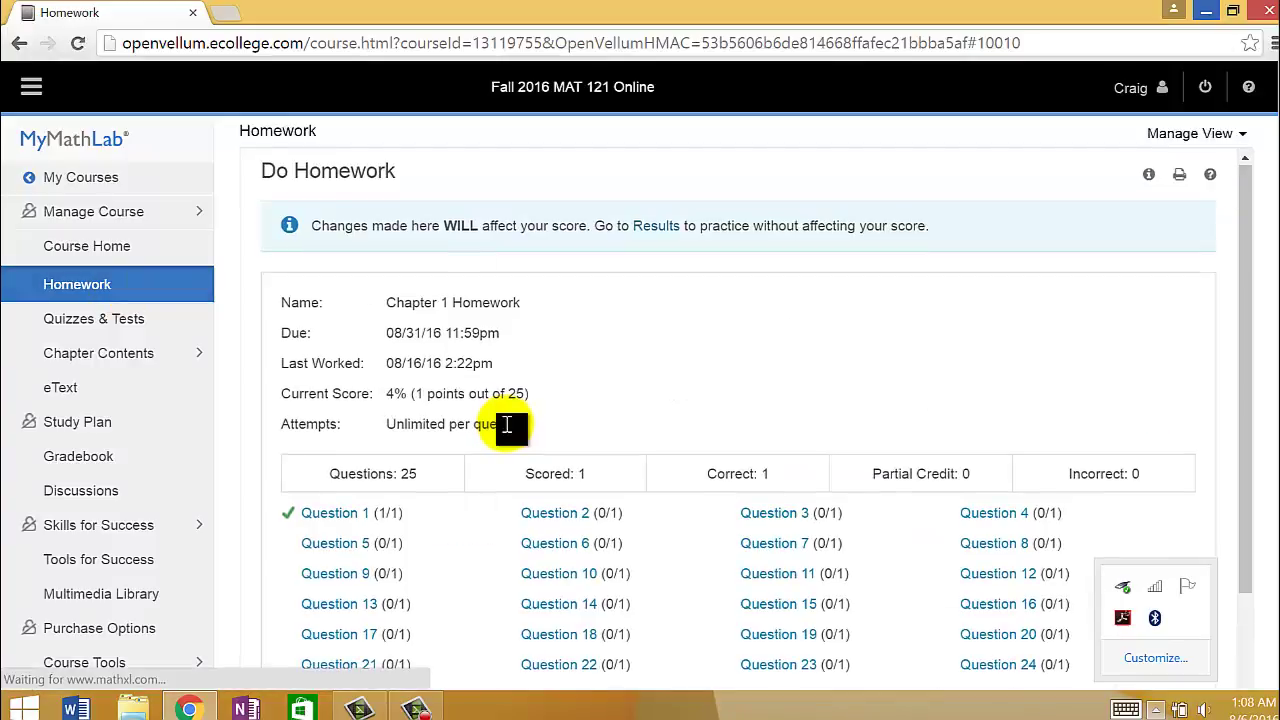
# - Open question 2 (1.1.25), review its Question Help options, then dismiss them
pyautogui.click(572, 516)
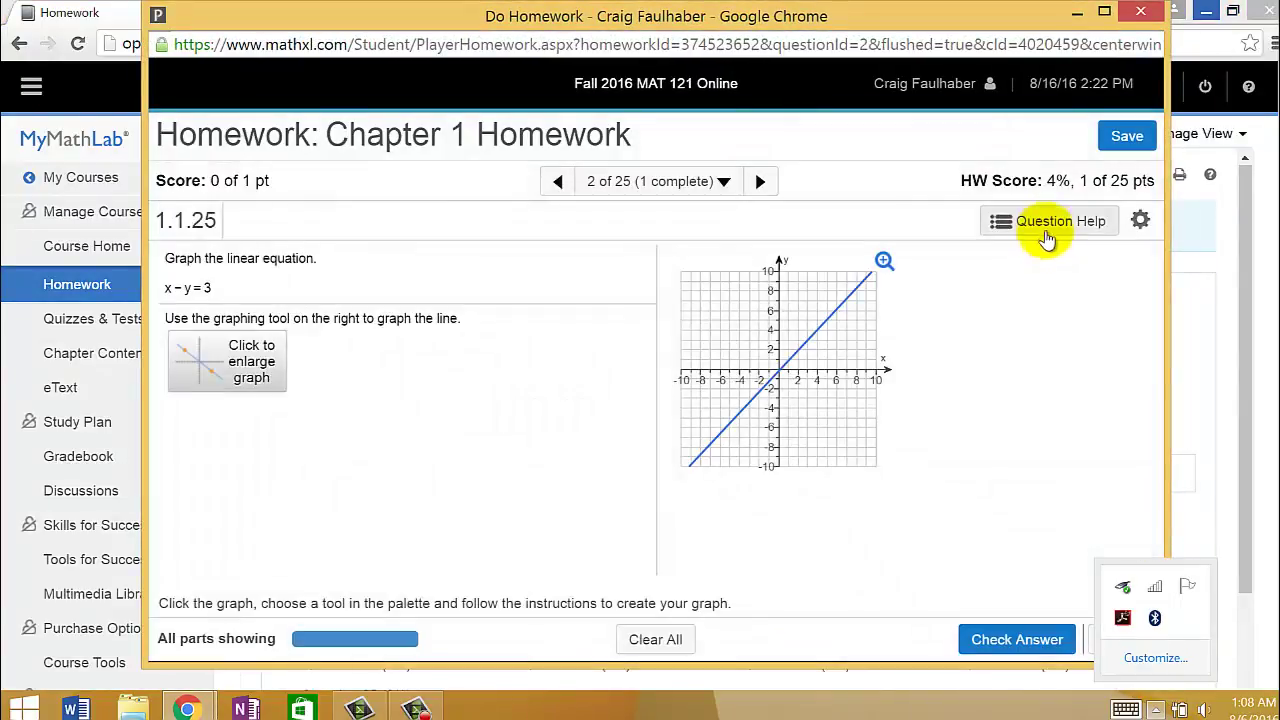
pyautogui.click(1049, 233)
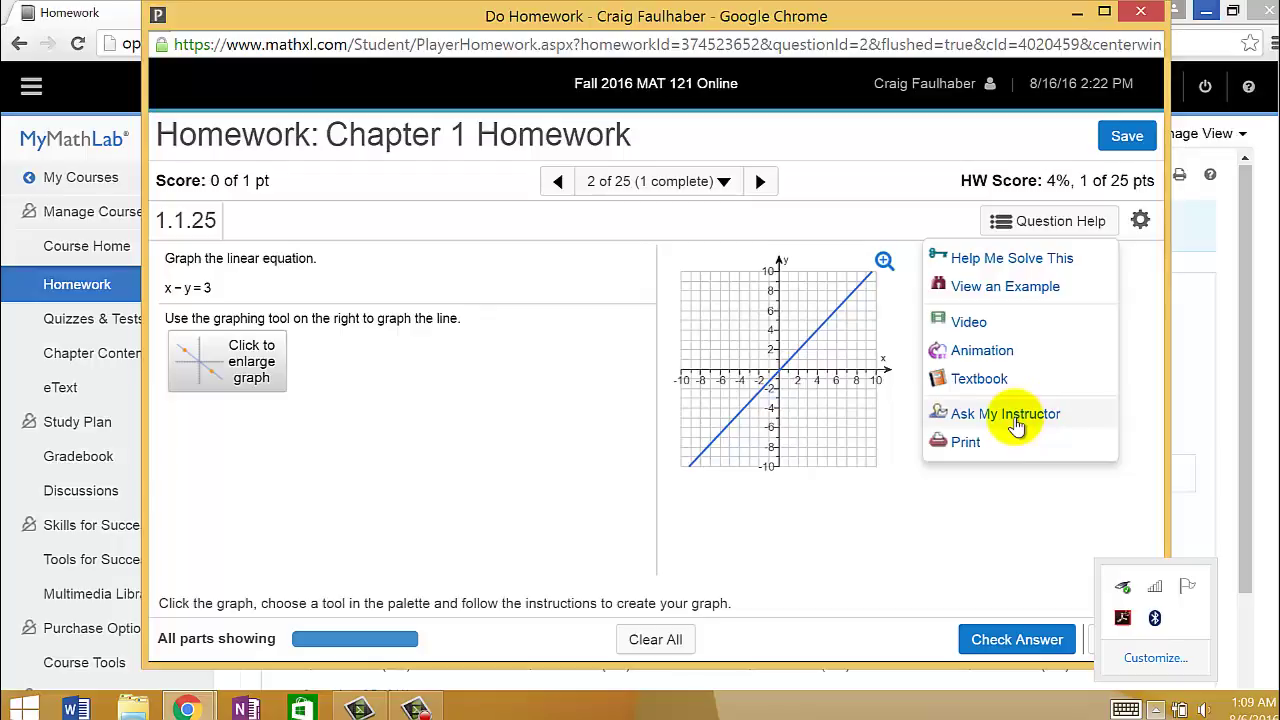
pyautogui.click(891, 183)
# - Close the question window, confirm leaving the page, and scroll the Chapter 1 Homework list showing Question 1 correct at 4%
pyautogui.click(1140, 10)
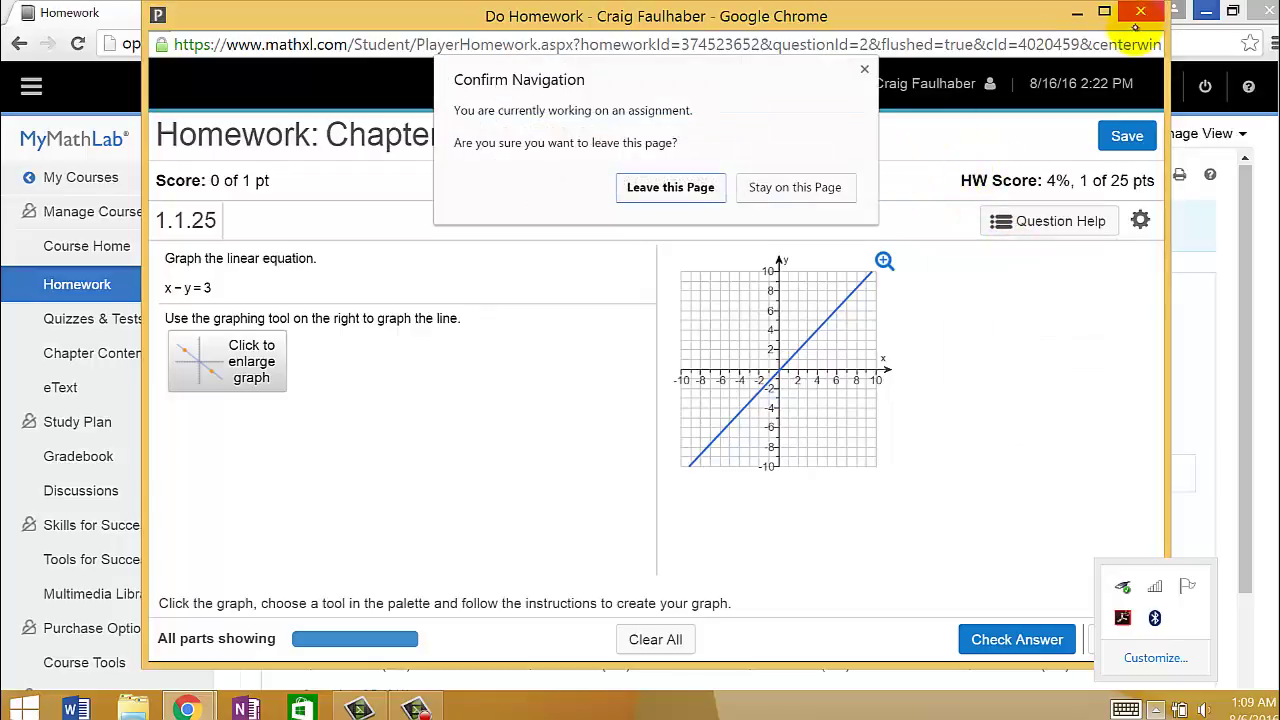
pyautogui.click(665, 190)
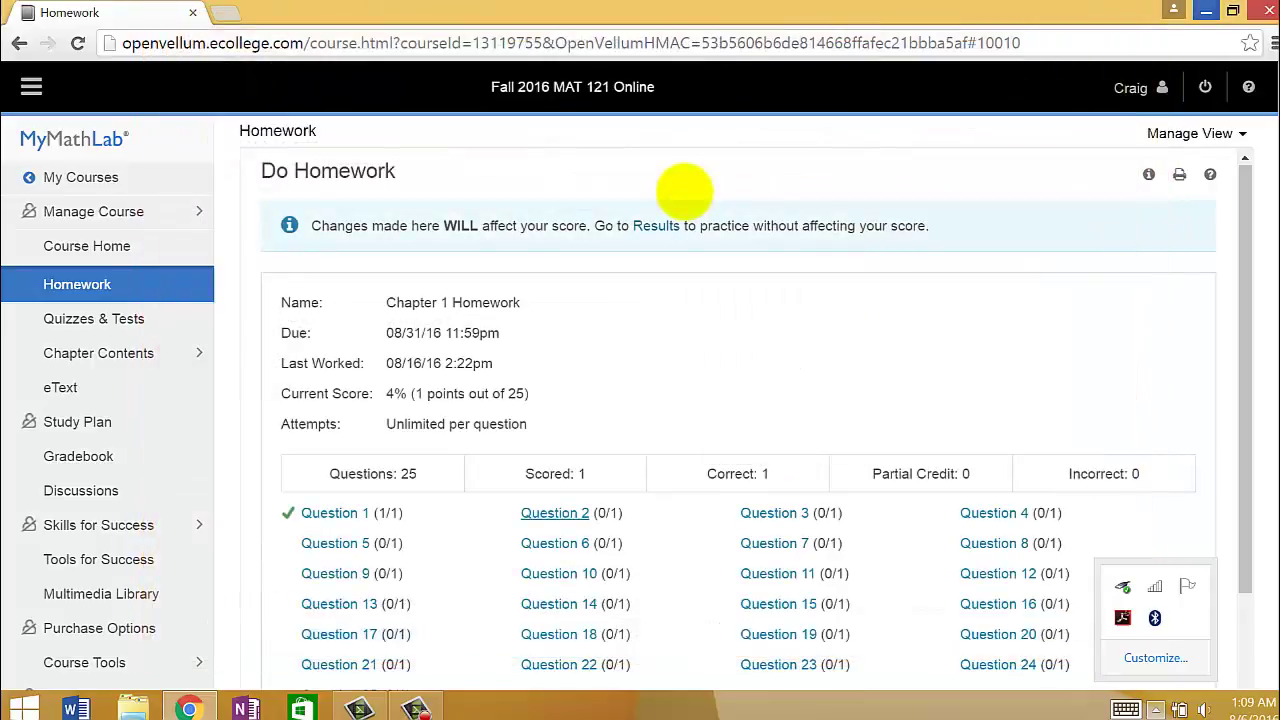
pyautogui.scroll(-2, 980, 346)
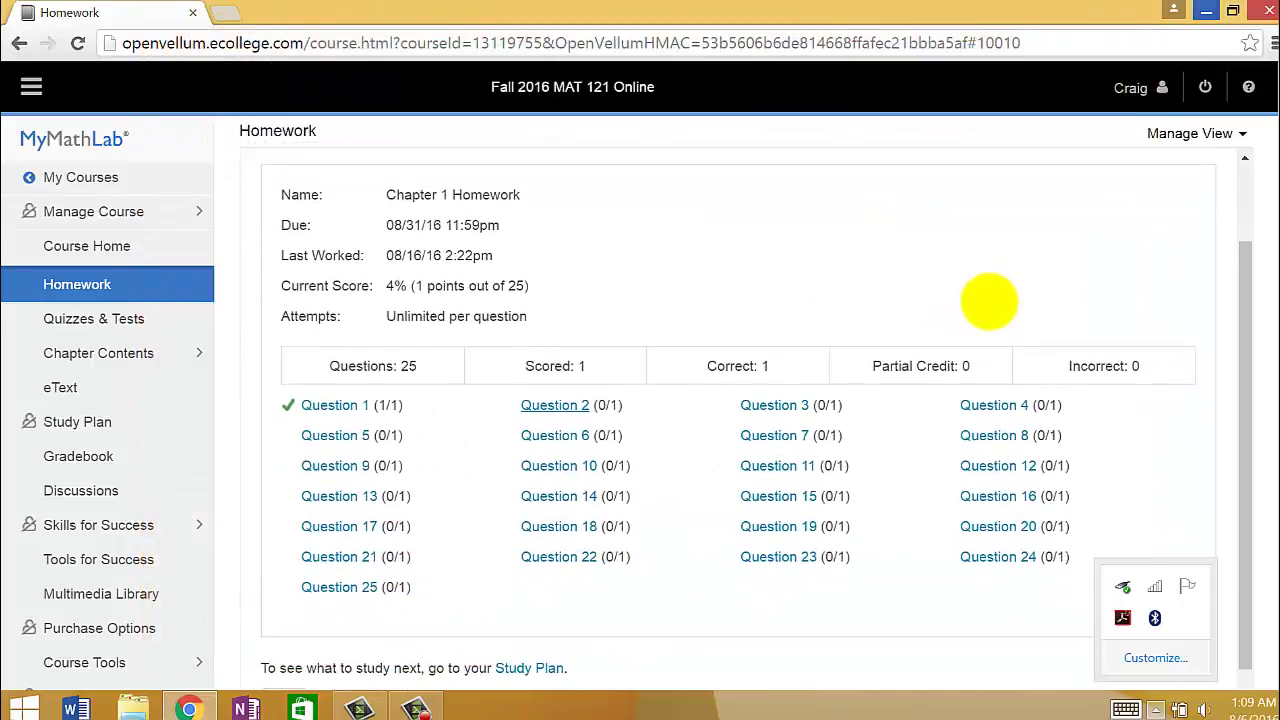